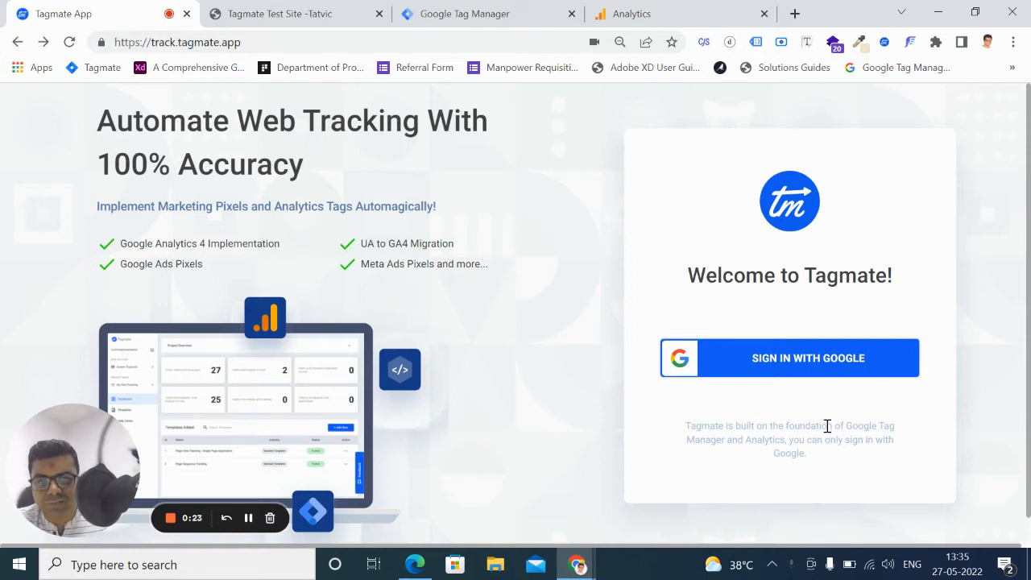
# Sign in with the first listed Google account and start a Google Analytics 4 Implementation project
pyautogui.click(804, 360)
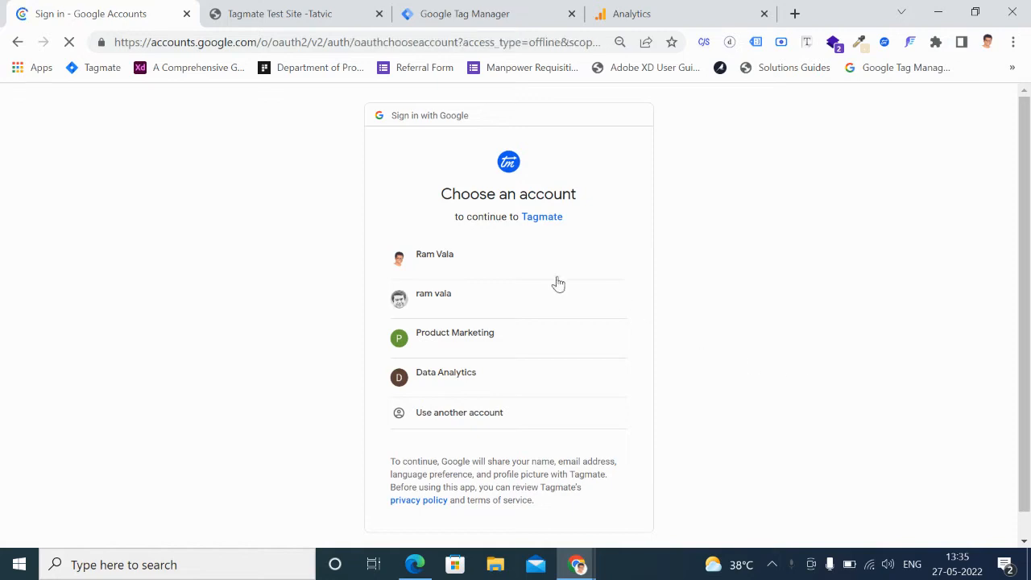
pyautogui.click(484, 264)
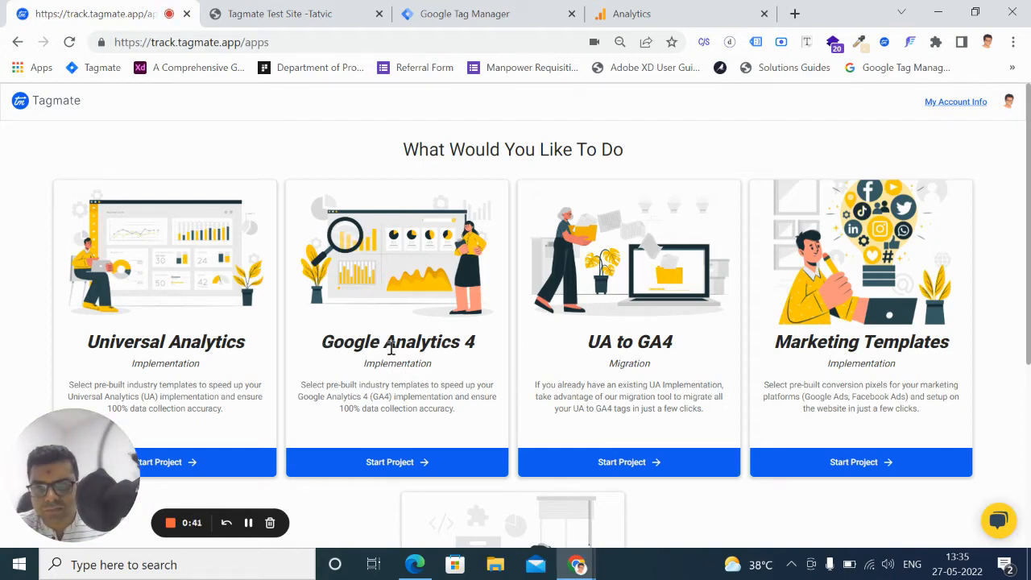
pyautogui.click(395, 462)
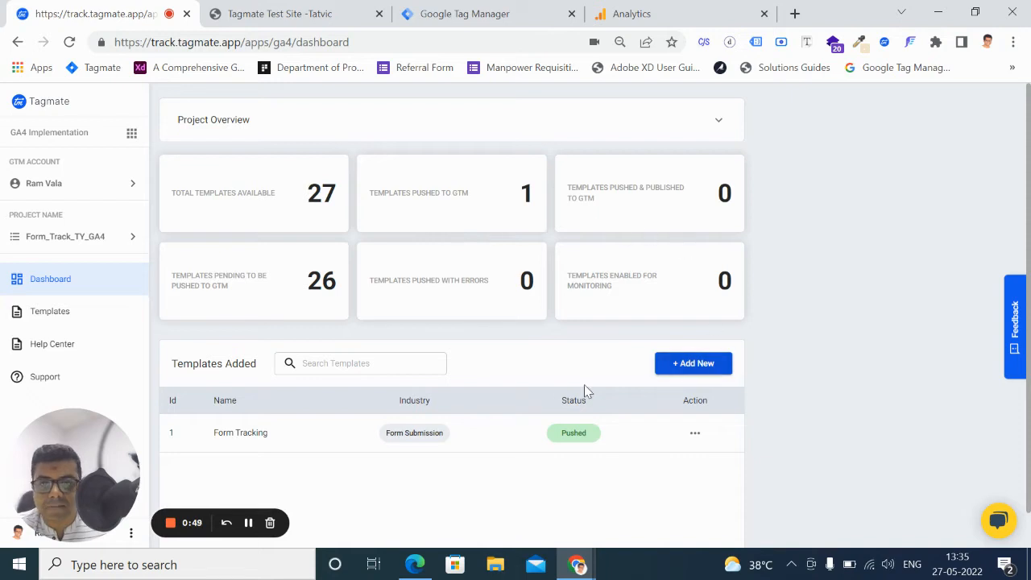
# Choose the first listed GTM account as the account to work with
pyautogui.scroll(-1, 660, 364)
pyautogui.scroll(1, 665, 360)
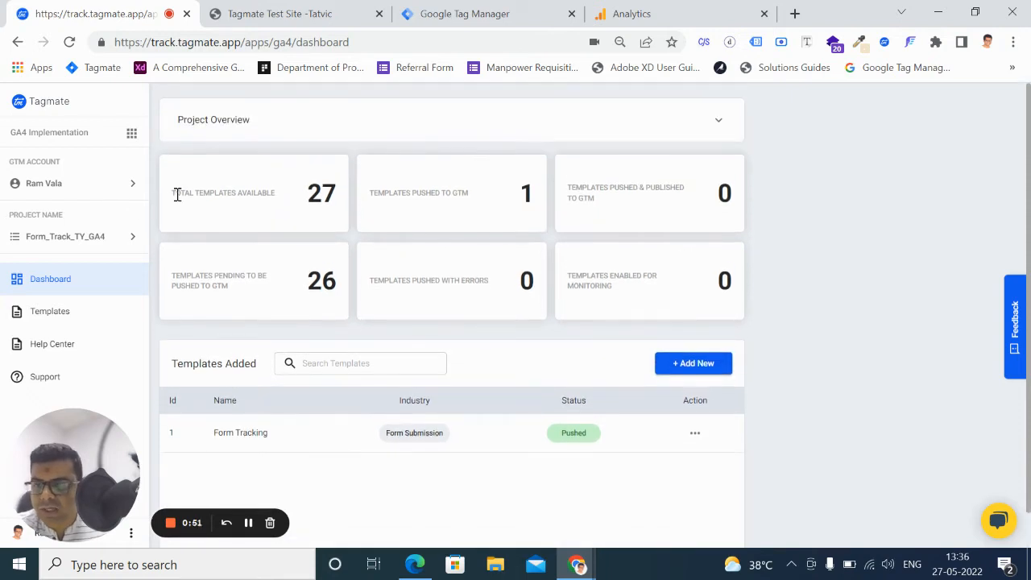
pyautogui.click(99, 191)
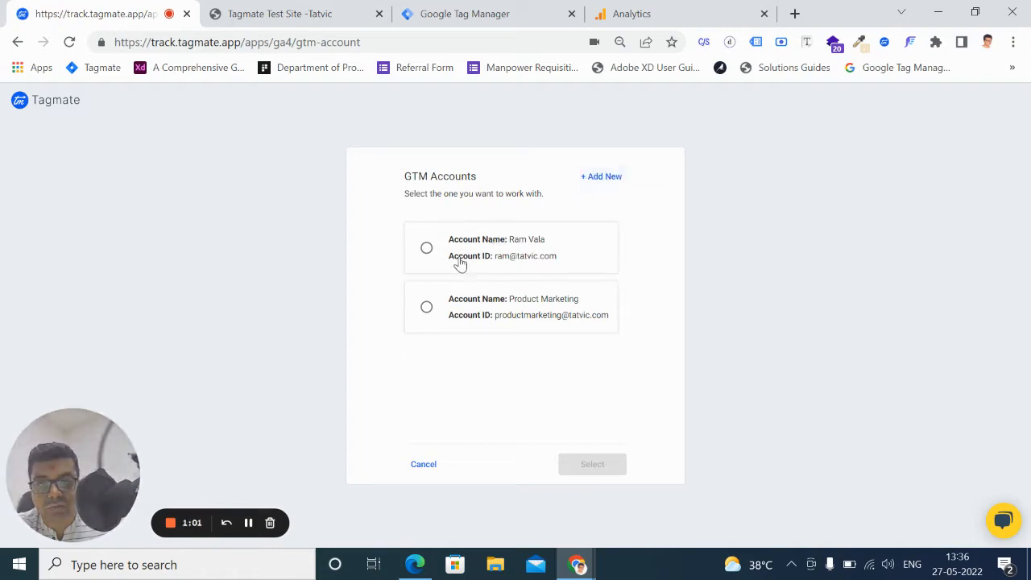
pyautogui.click(426, 248)
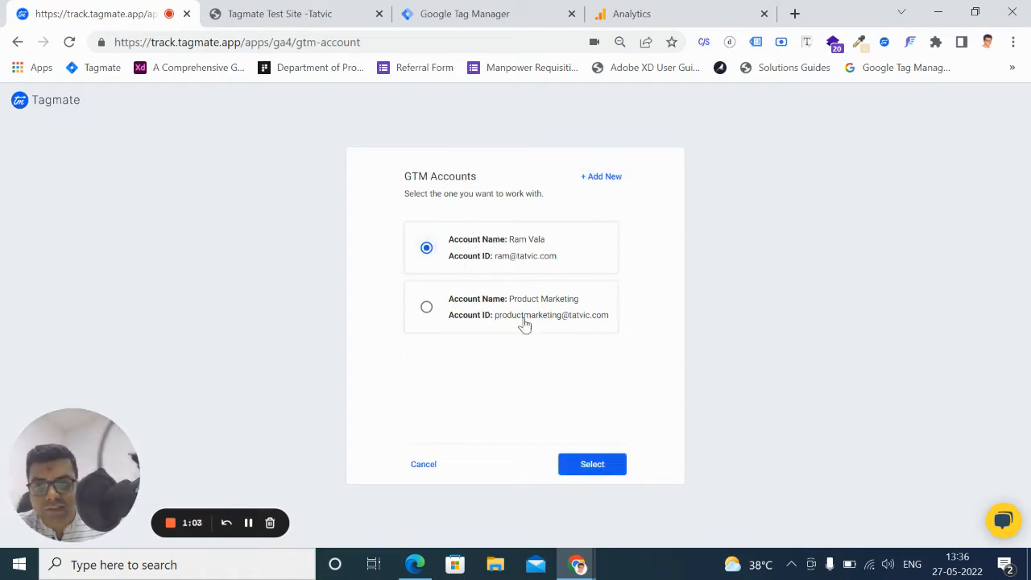
pyautogui.click(594, 464)
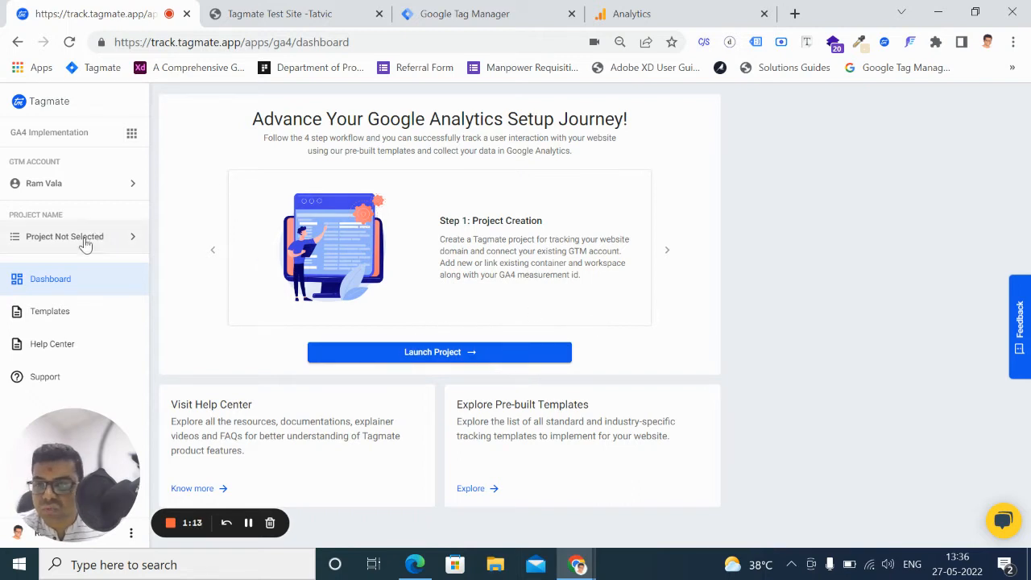
# Launch a new Google Analytics 4 project and name it Form_Track_GA4_TY
pyautogui.click(458, 355)
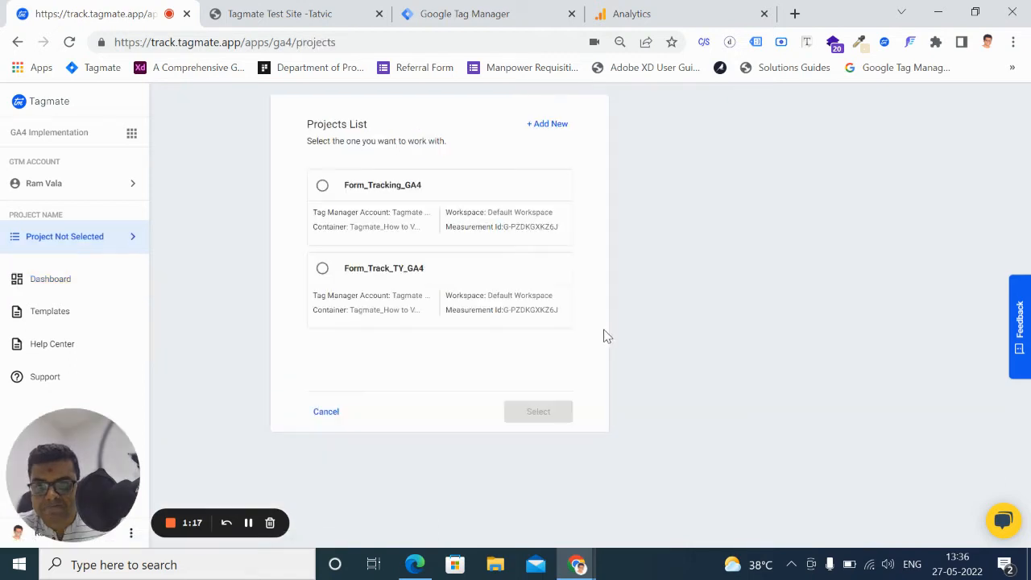
pyautogui.click(547, 124)
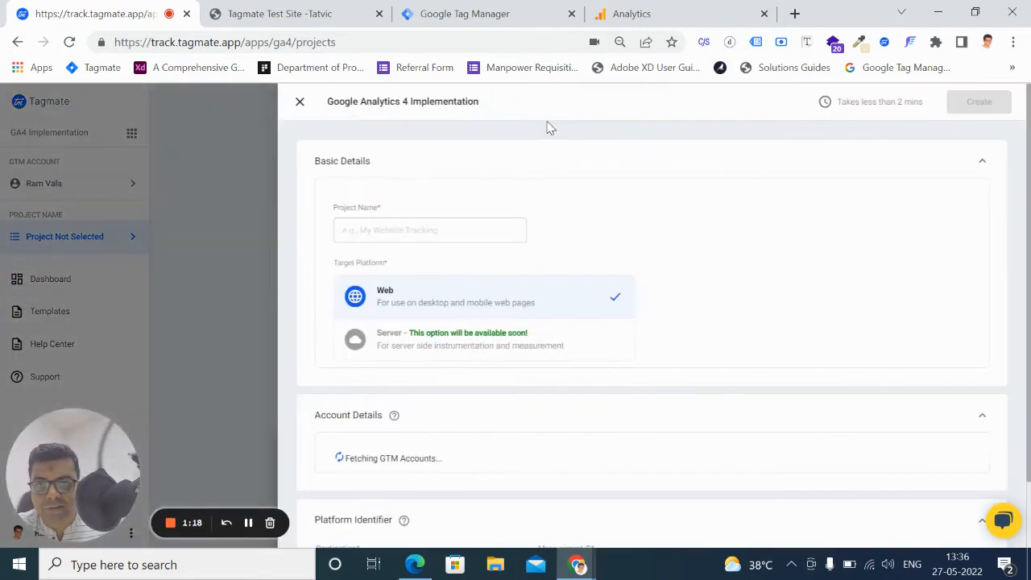
pyautogui.click(438, 219)
pyautogui.write('Form_Track_GA4_TY')
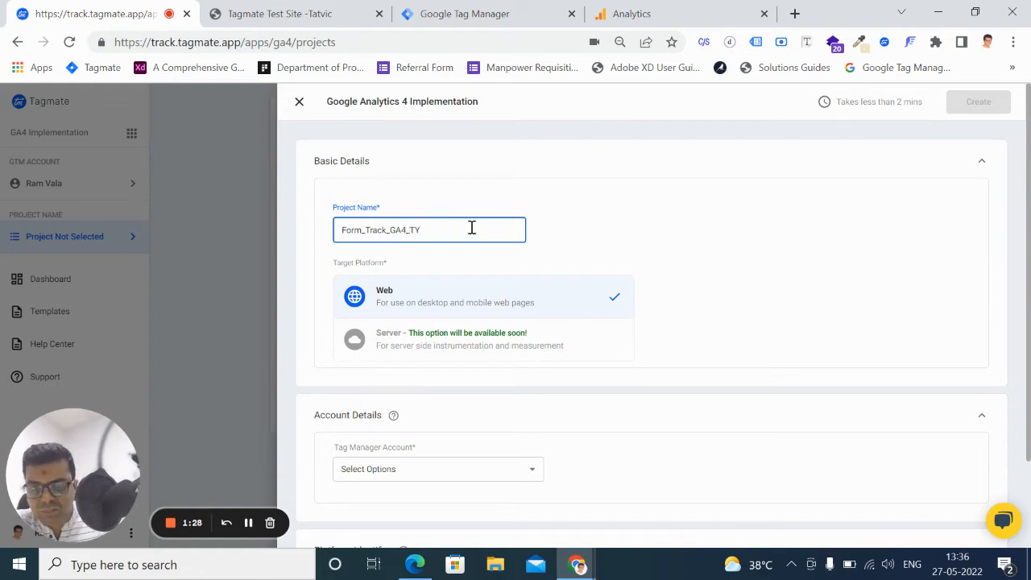
# Set the project's Tag Manager account to Tagmate Testing and its container to Tagmate_How to Videos
pyautogui.scroll(-2, 526, 308)
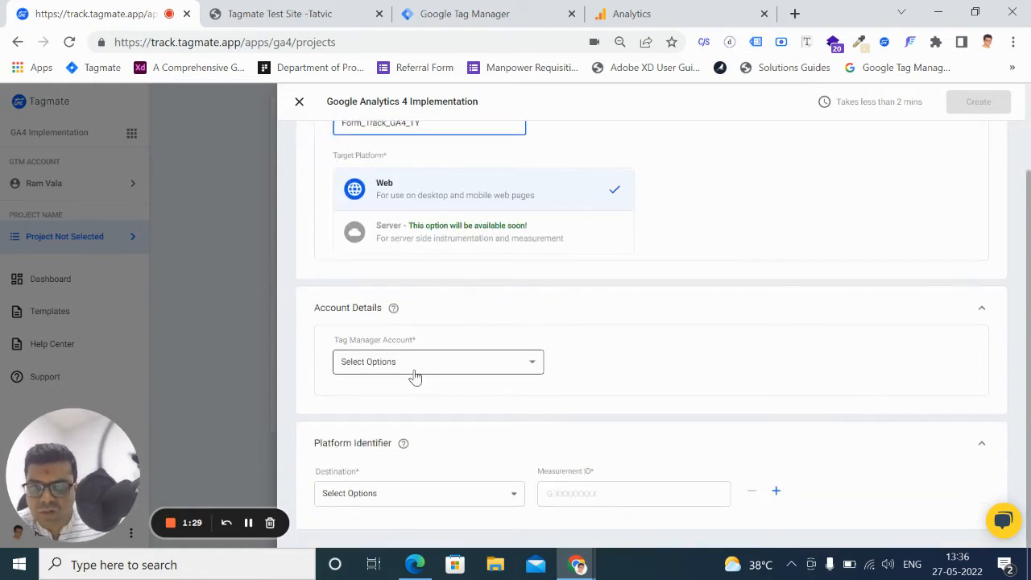
pyautogui.click(396, 363)
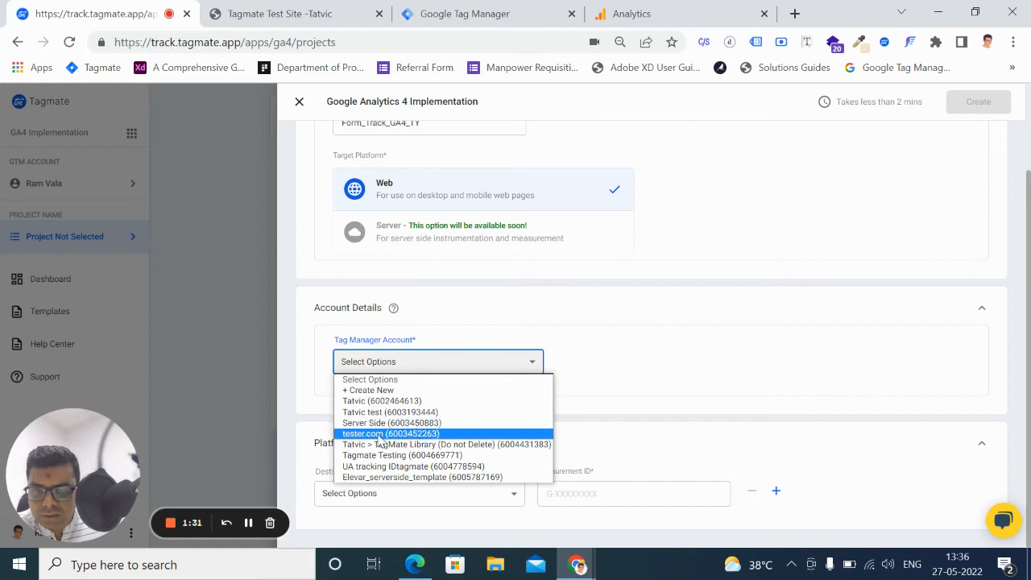
pyautogui.click(350, 380)
pyautogui.click(359, 361)
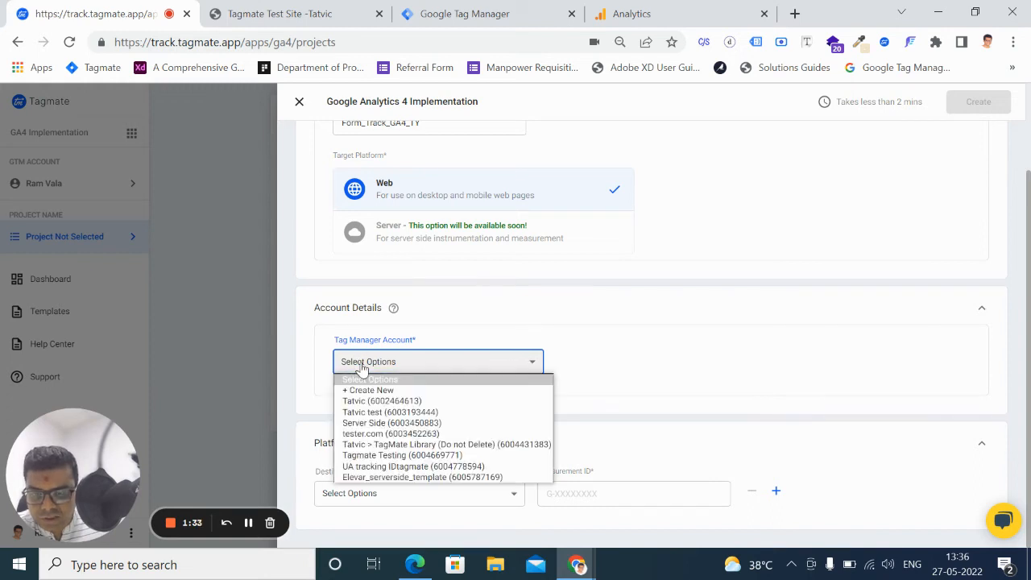
pyautogui.click(400, 456)
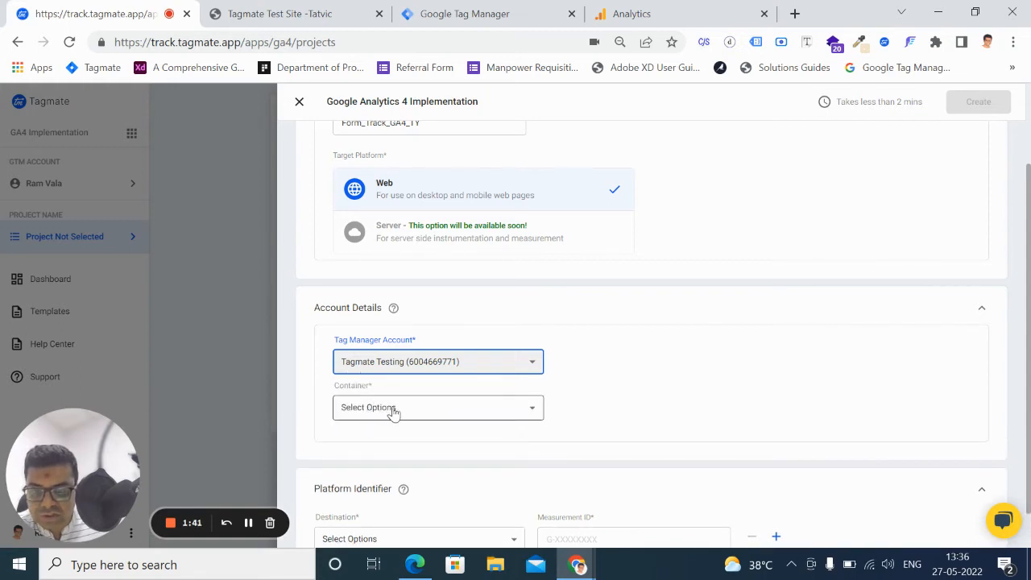
pyautogui.click(393, 409)
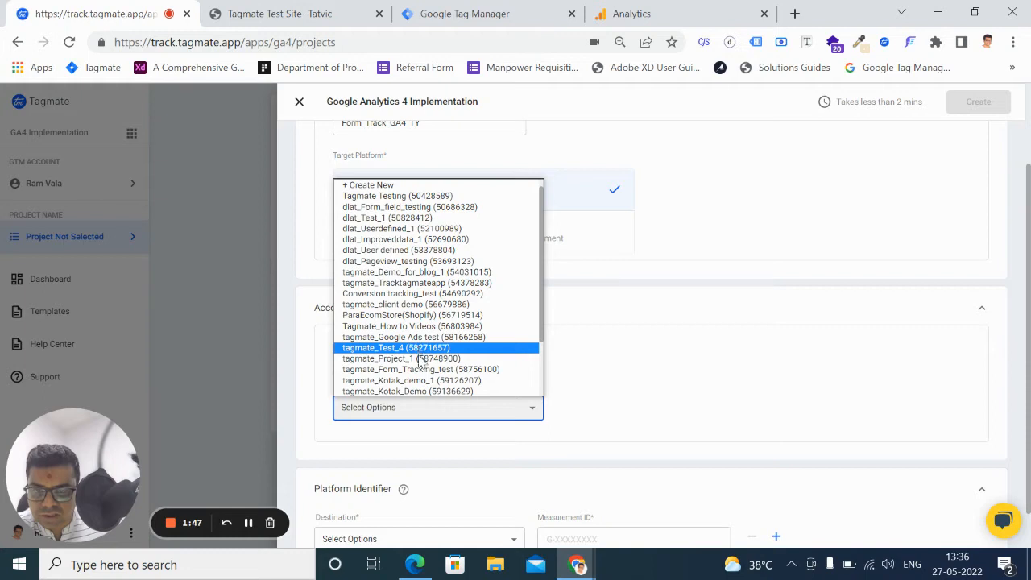
pyautogui.scroll(-2, 421, 362)
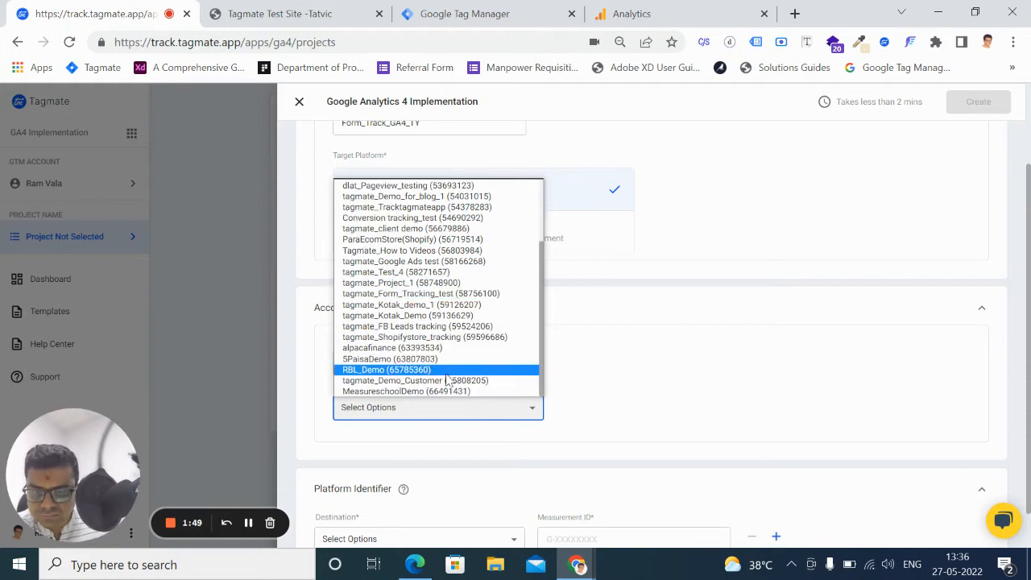
pyautogui.click(387, 251)
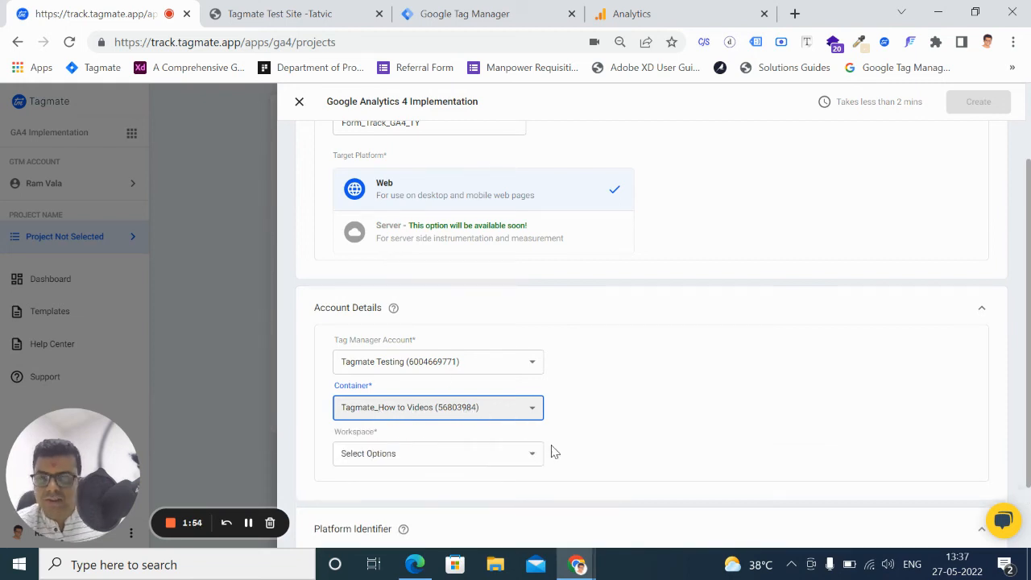
# Create a new workspace named Tatvic Workspace in the container and select it for the project
pyautogui.click(488, 461)
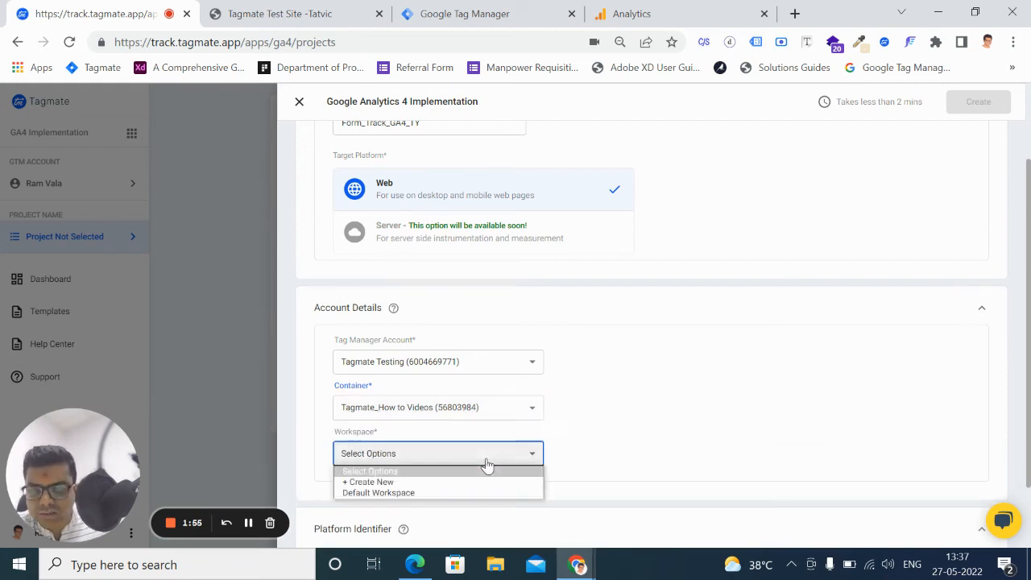
pyautogui.click(376, 491)
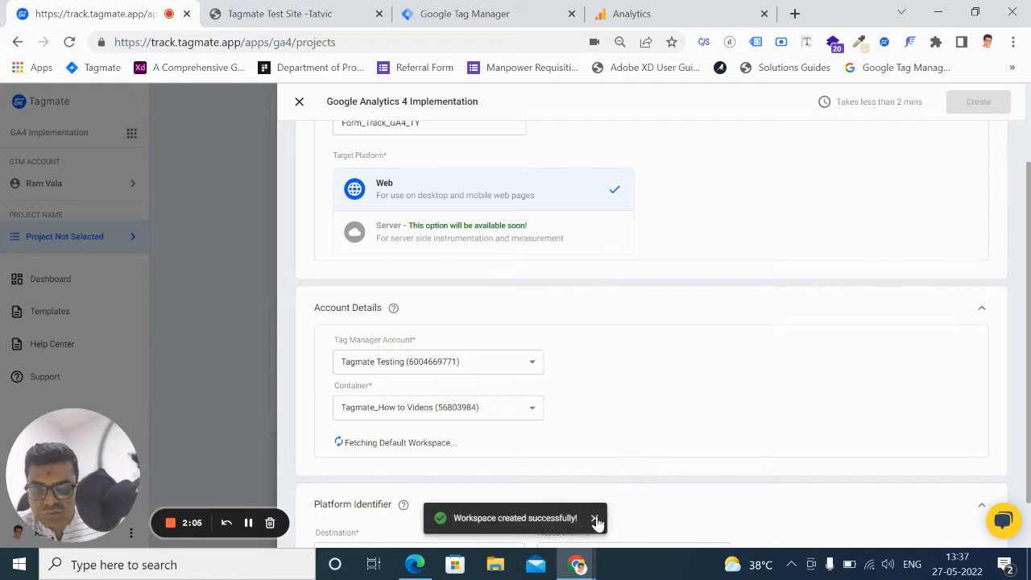
pyautogui.click(591, 519)
pyautogui.click(445, 459)
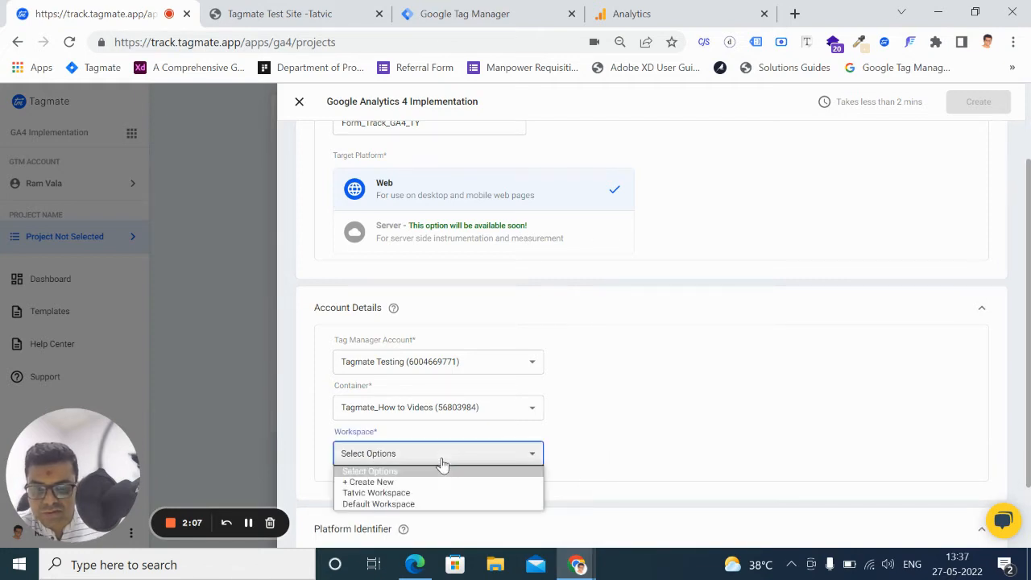
pyautogui.click(430, 495)
# Set the platform identifier's destination to Google Analytics
pyautogui.scroll(-1, 437, 483)
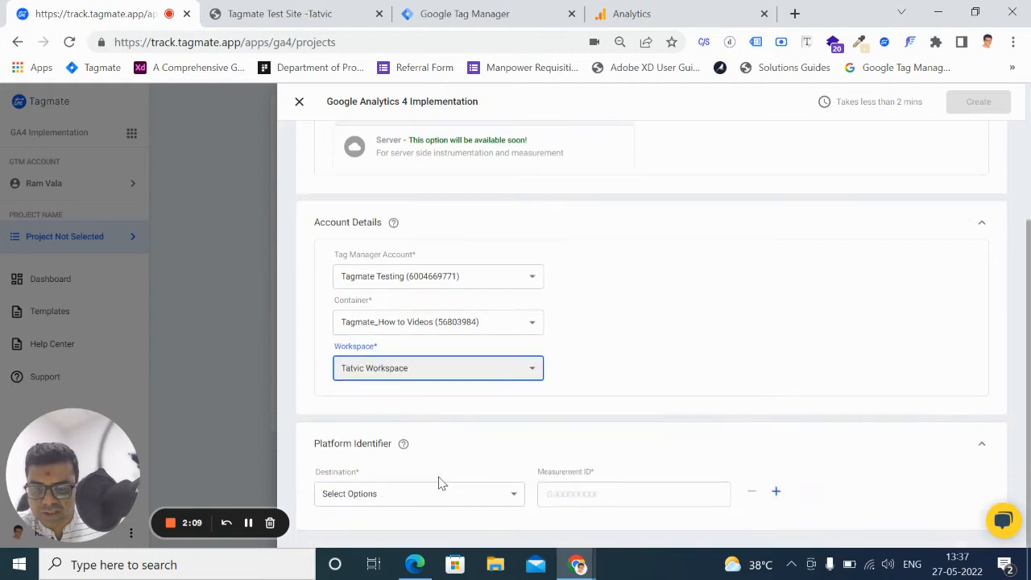
pyautogui.click(402, 502)
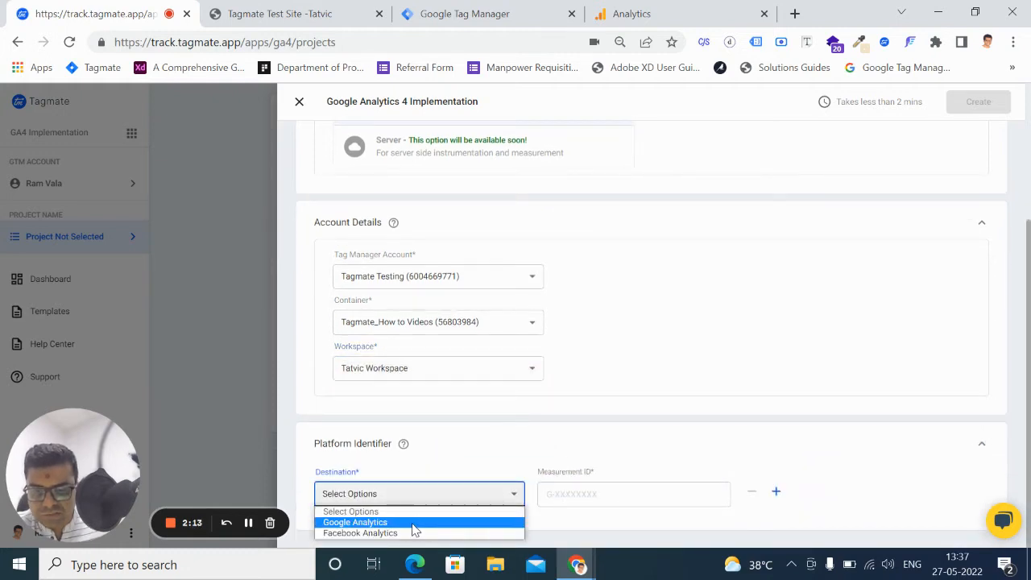
pyautogui.click(414, 528)
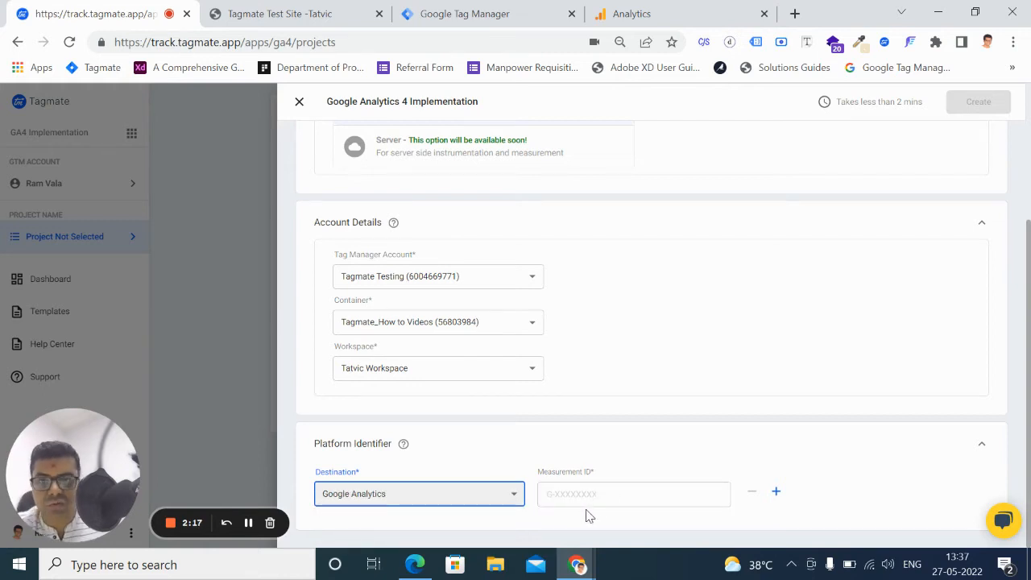
# Switch to Google Analytics and copy the measurement ID from the TagmateTesting data stream's details
pyautogui.click(658, 21)
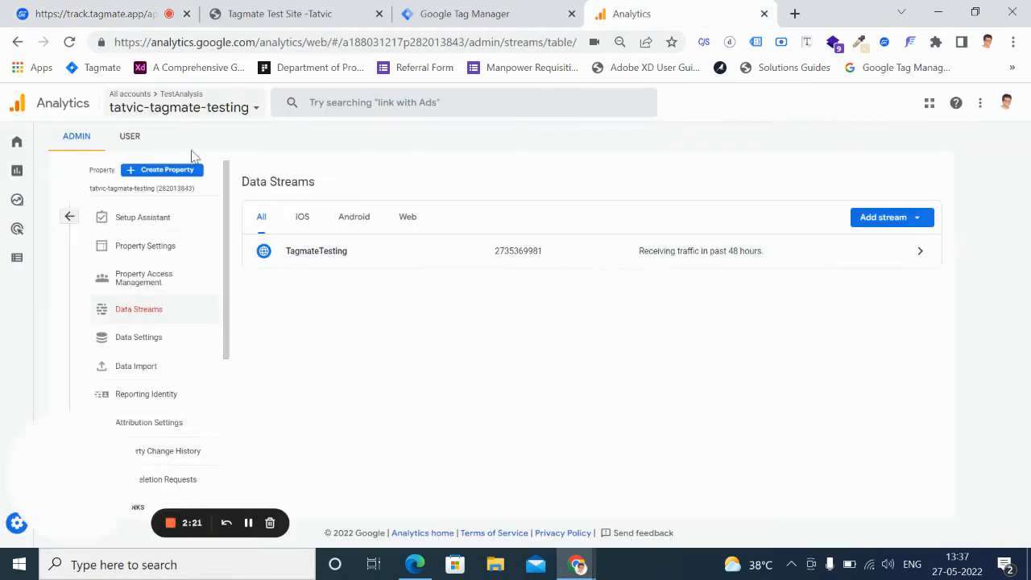
pyautogui.moveTo(31, 528)
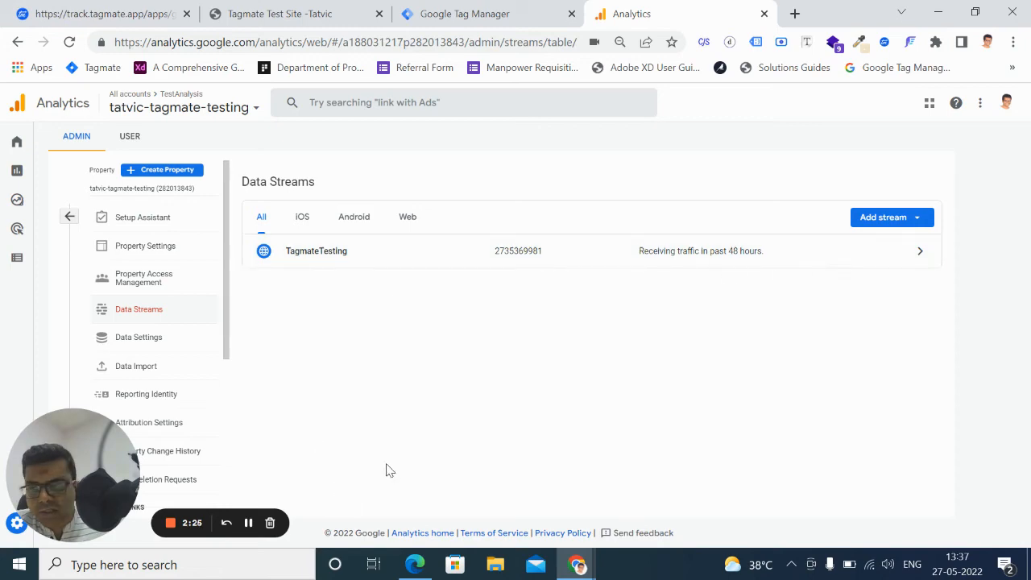
pyautogui.click(812, 256)
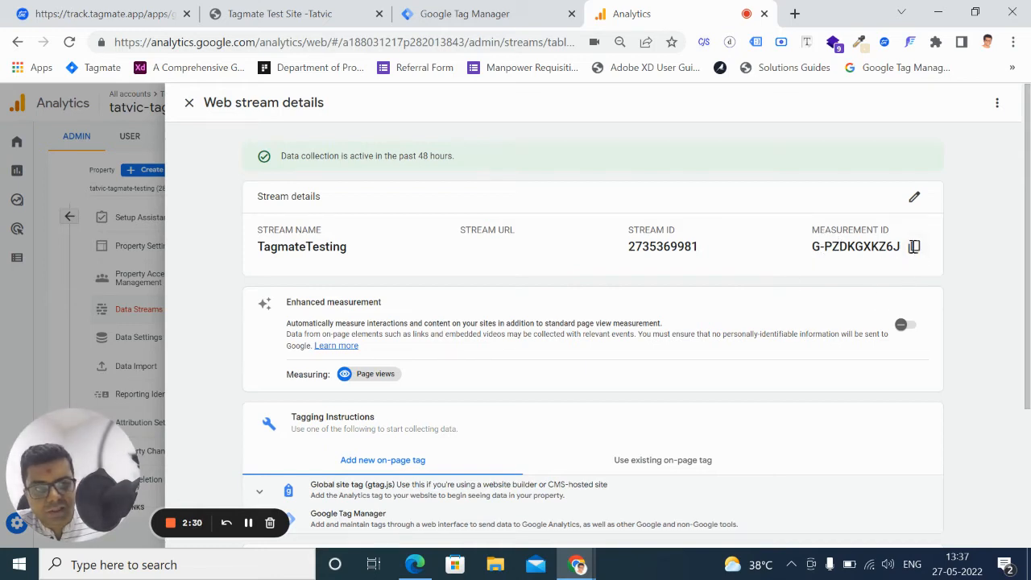
pyautogui.click(915, 248)
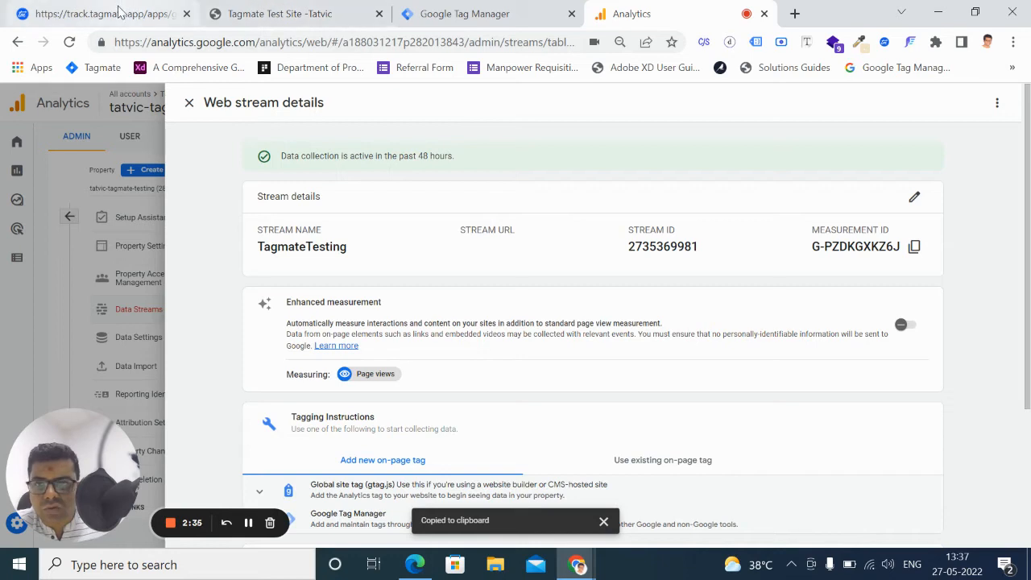
# Return to Tagmate, paste the TagmateTesting measurement ID into the platform identifier and create the project
pyautogui.click(118, 13)
pyautogui.click(612, 490)
pyautogui.hotkey('ctrl', 'v')
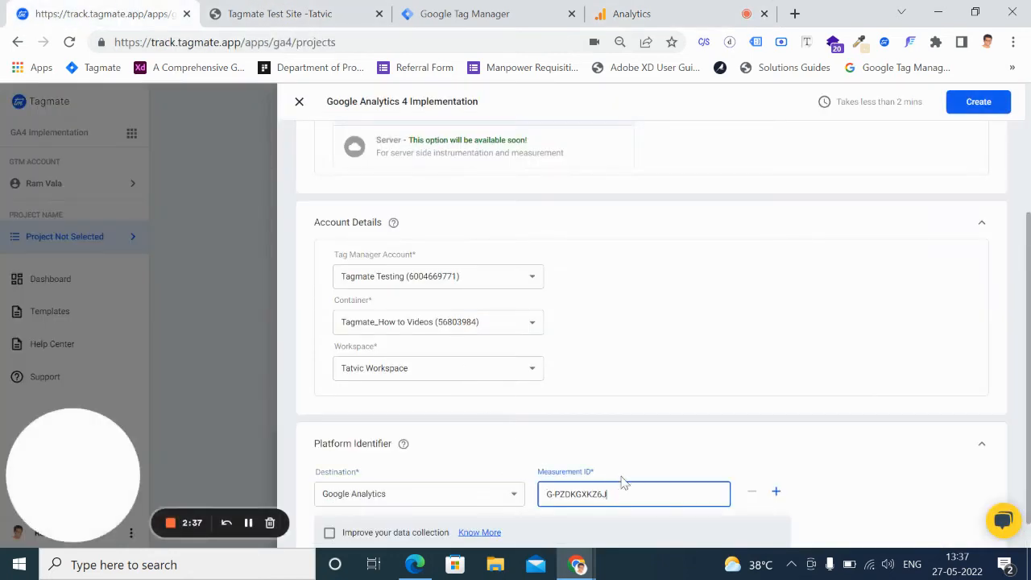
pyautogui.scroll(-1, 684, 438)
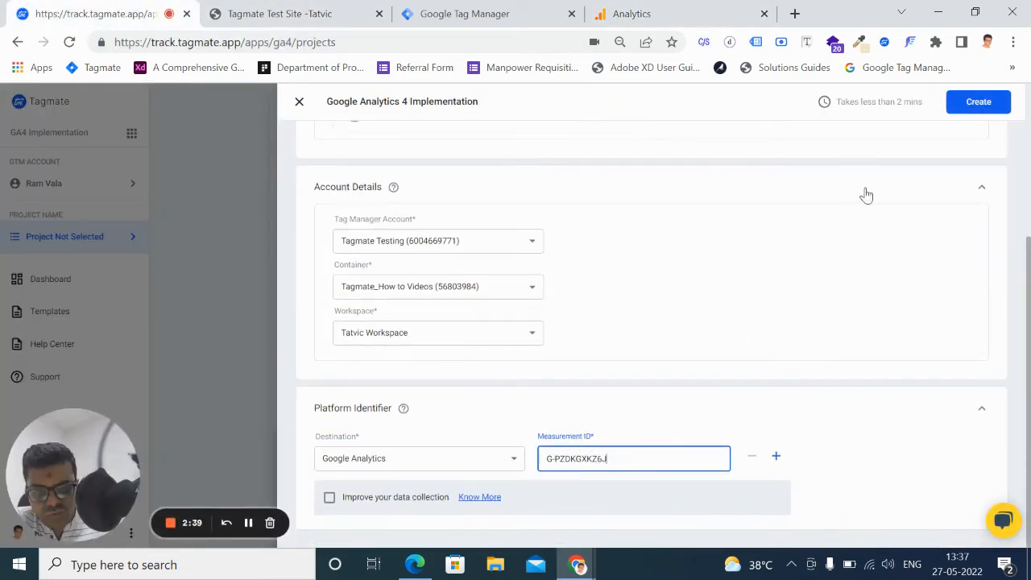
pyautogui.click(975, 106)
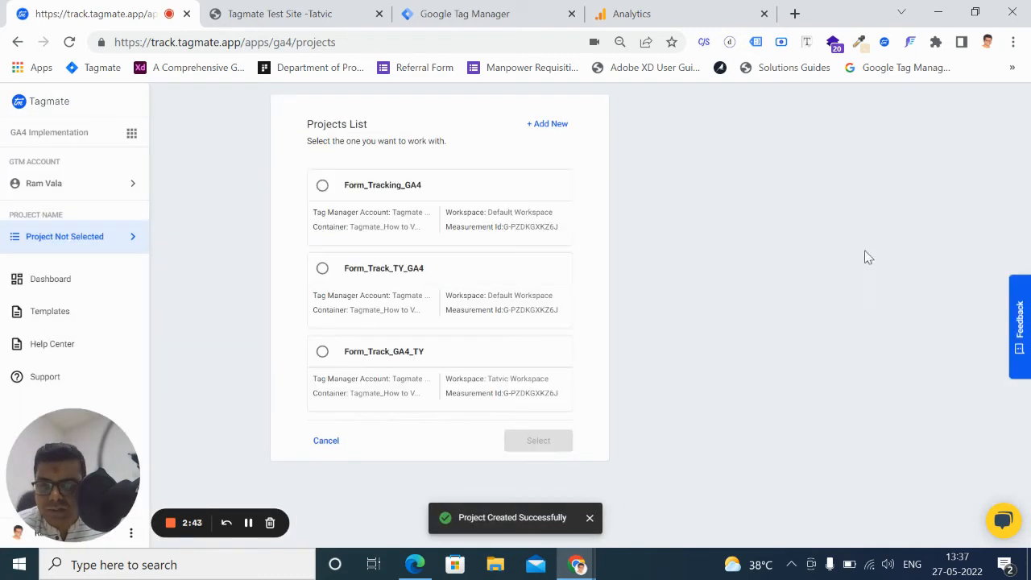
# Select the Form_Track_GA4_TY project to work with and expand its project overview
pyautogui.click(326, 357)
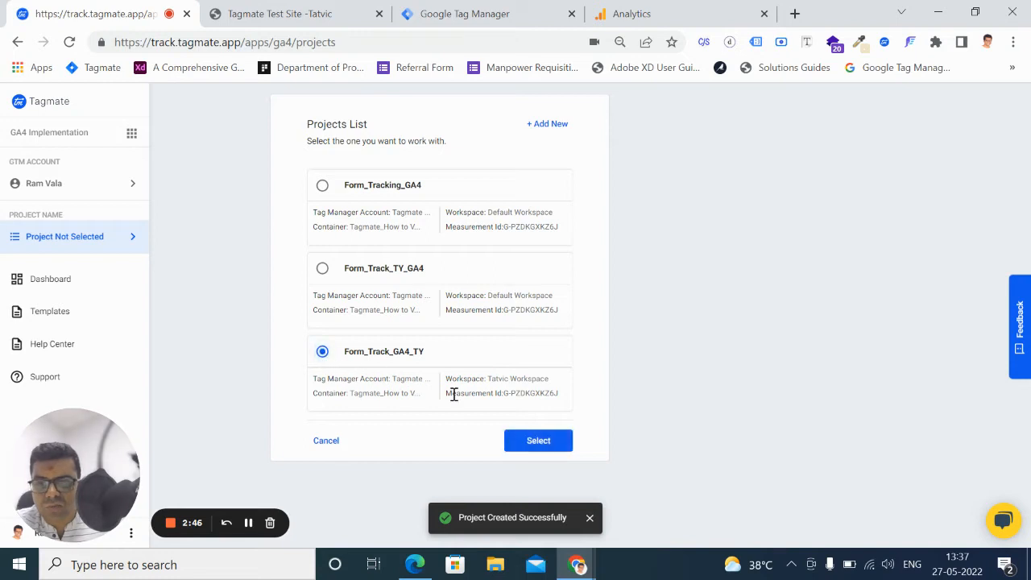
pyautogui.click(536, 443)
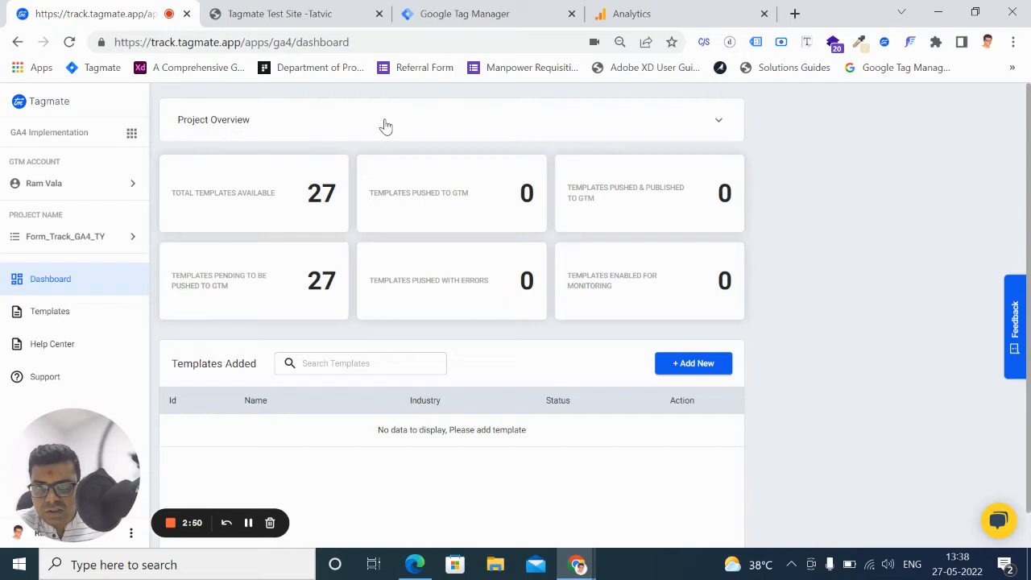
pyautogui.click(384, 125)
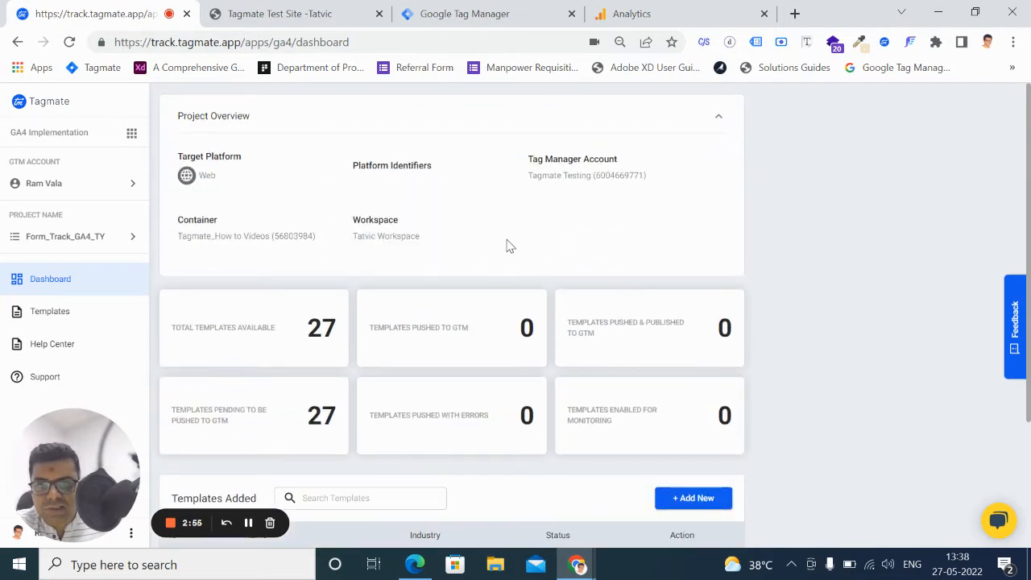
# Start adding a new template and choose Form Tracking from the Form Submission category to push to GTM
pyautogui.scroll(-3, 451, 358)
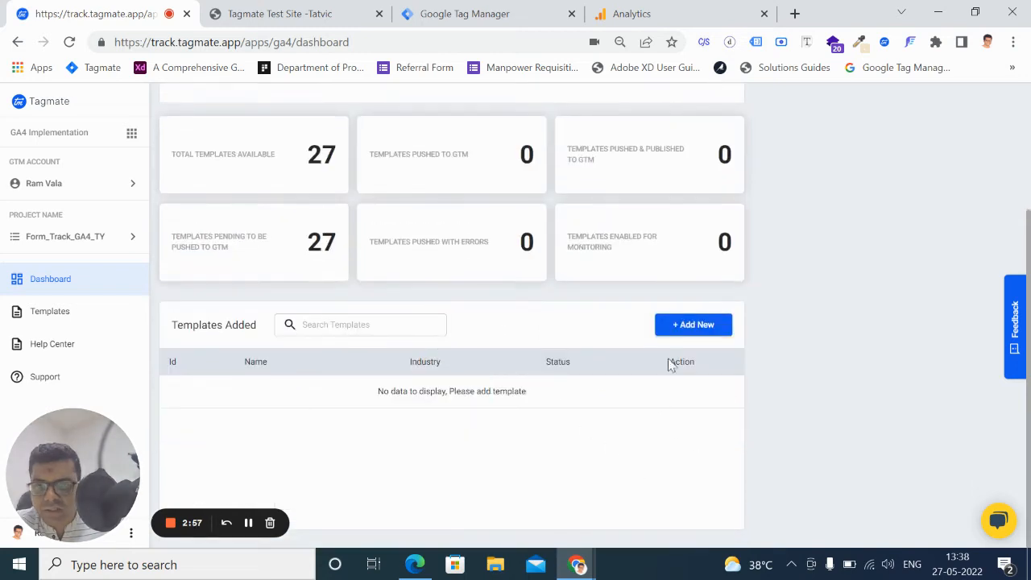
pyautogui.click(694, 327)
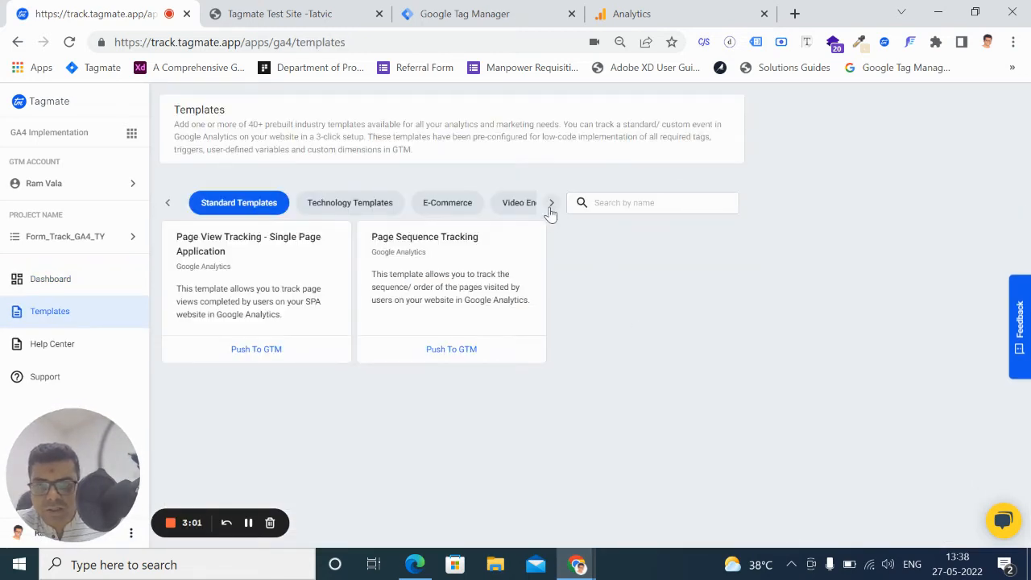
pyautogui.click(551, 203)
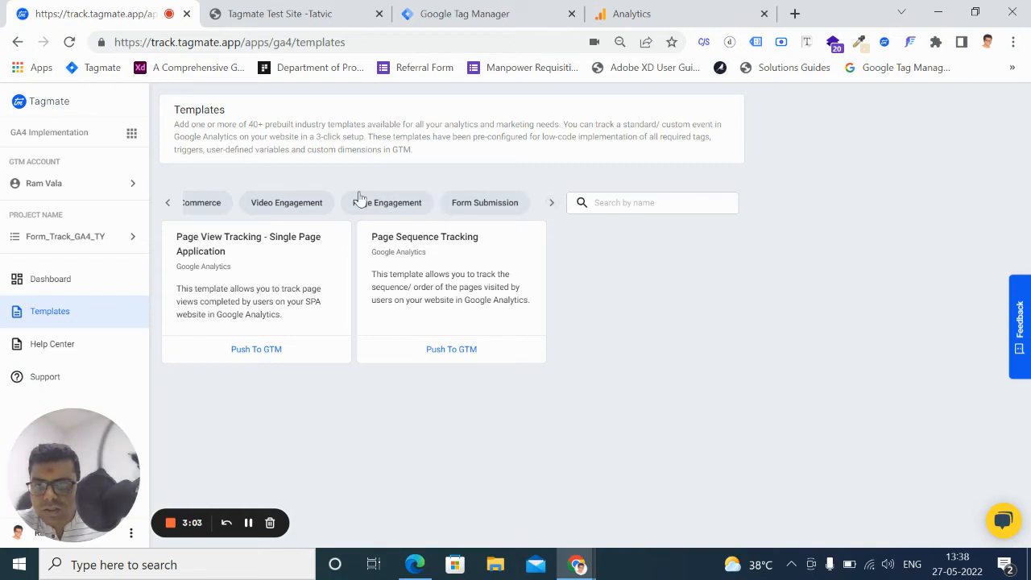
pyautogui.click(484, 209)
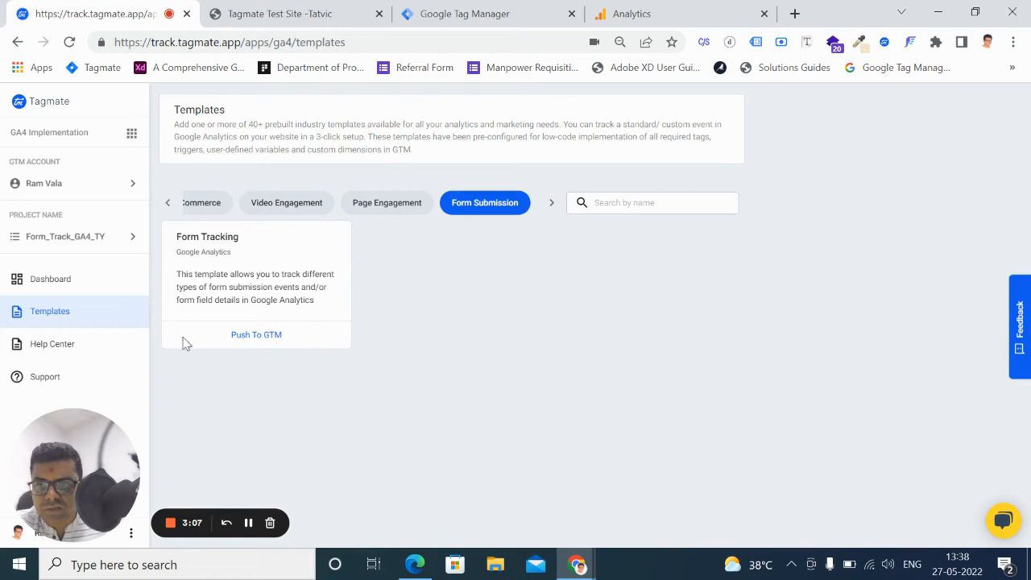
pyautogui.click(258, 337)
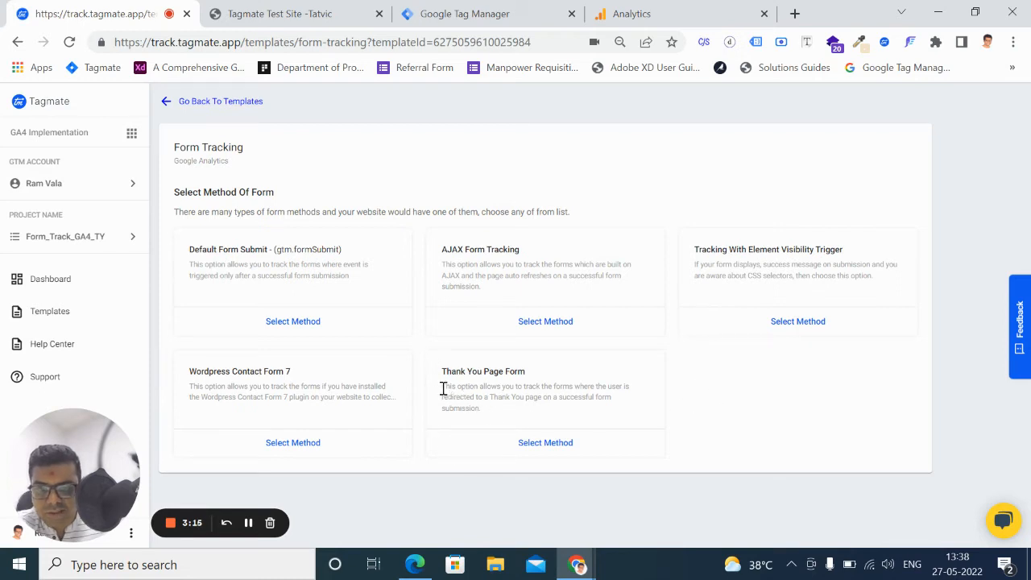
# Read the Thank You Page Form description and select it as the form tracking method
pyautogui.moveTo(443, 389); pyautogui.dragTo(493, 413)
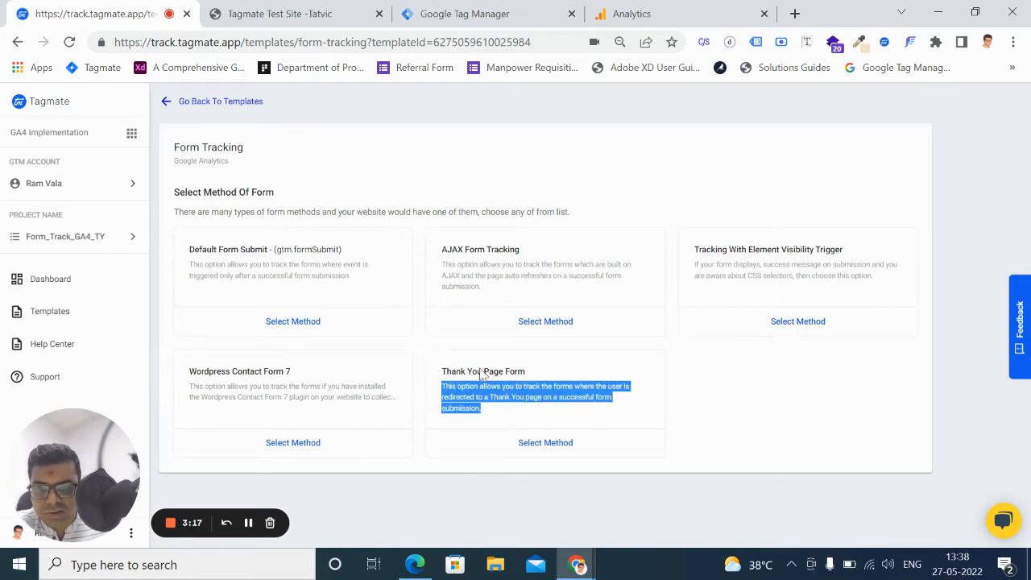
pyautogui.click(568, 397)
pyautogui.click(553, 446)
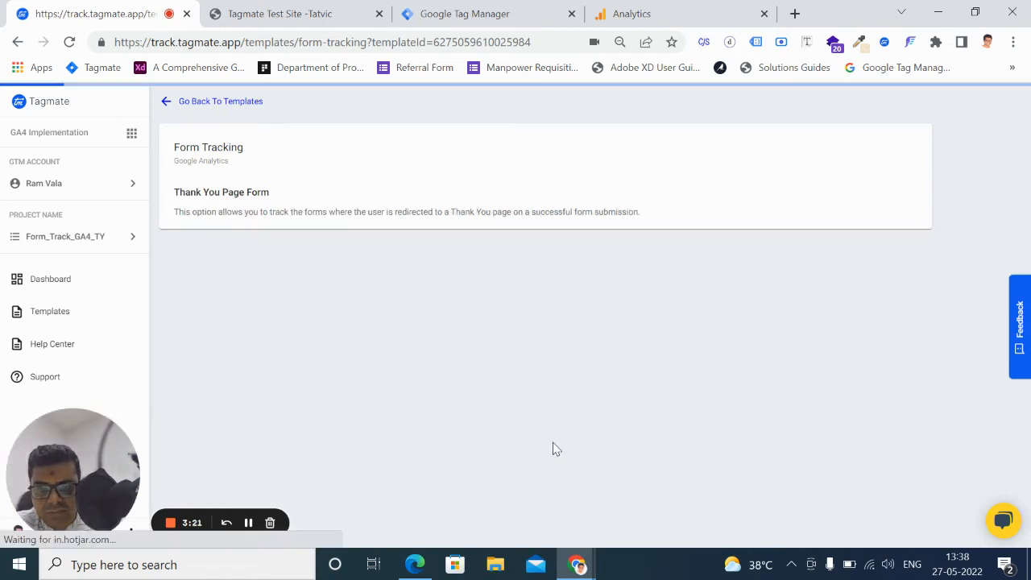
# Copy the form title from the Tagmate Test Site, enter "Form Submit Tracking" as the form name and continue to the triggering condition
pyautogui.click(322, 21)
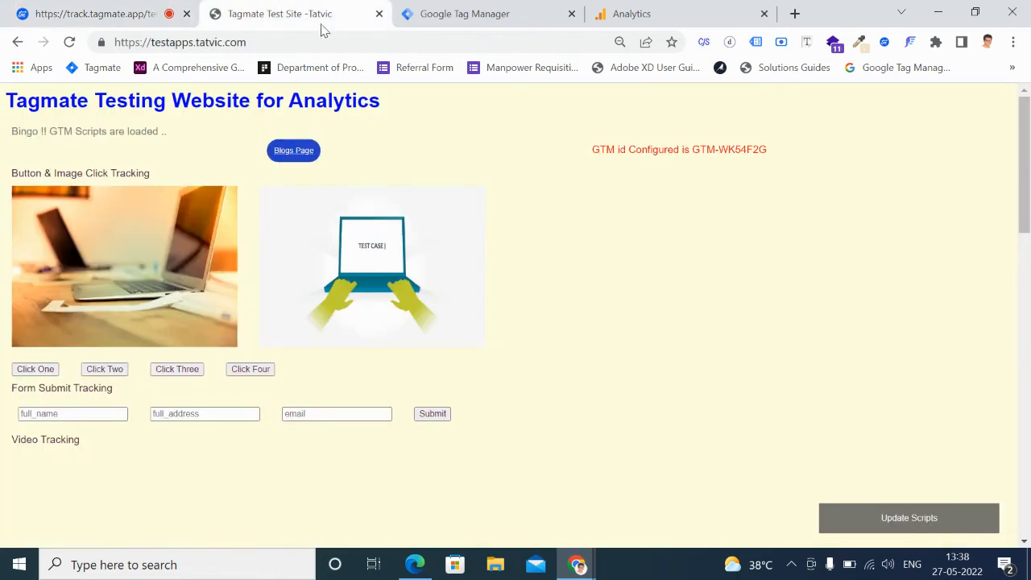
pyautogui.scroll(-2, 431, 353)
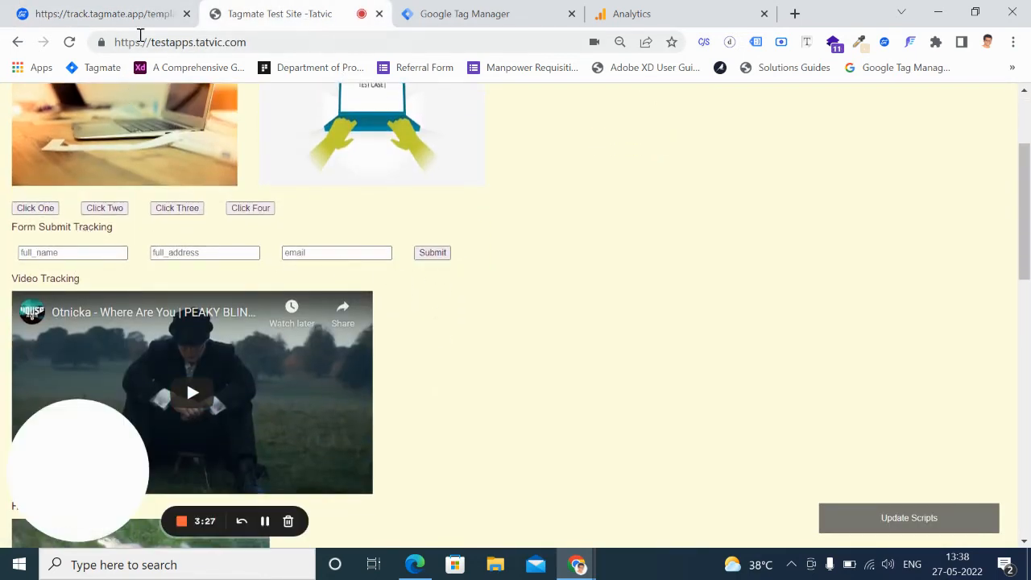
pyautogui.doubleClick(78, 229)
pyautogui.tripleClick(77, 228)
pyautogui.hotkey('ctrl', 'c')
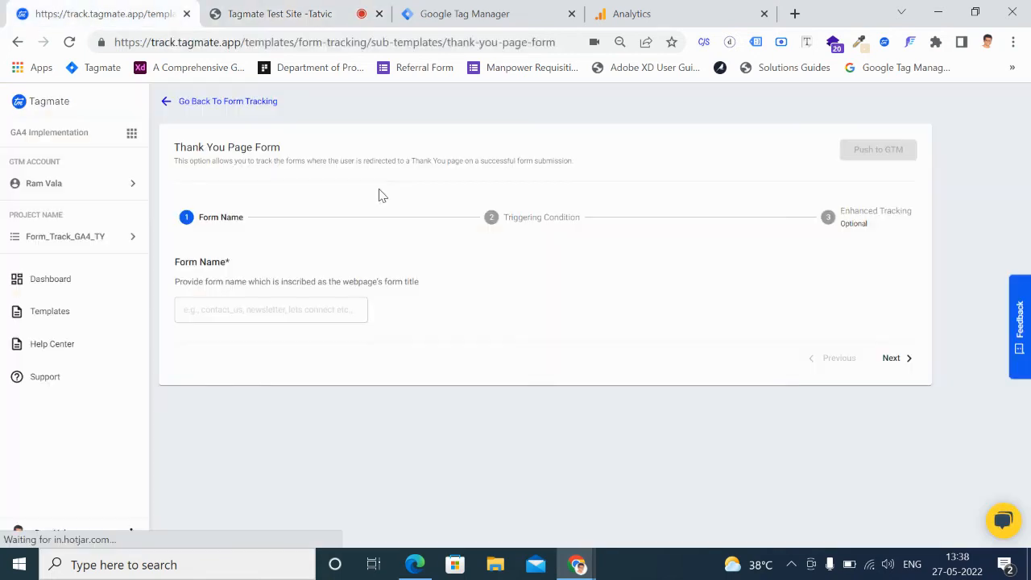
pyautogui.click(295, 305)
pyautogui.hotkey('ctrl', 'v')
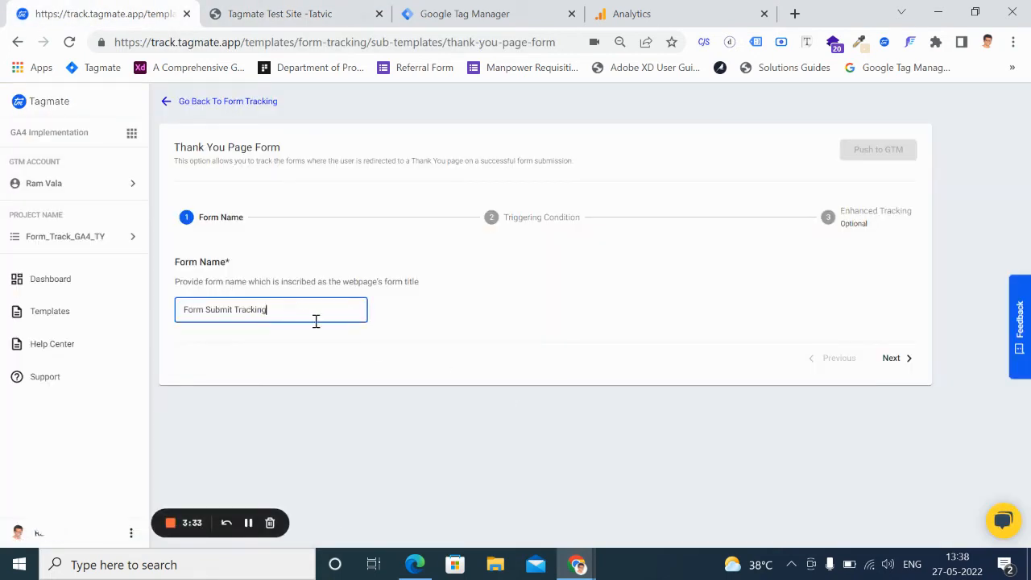
pyautogui.click(895, 360)
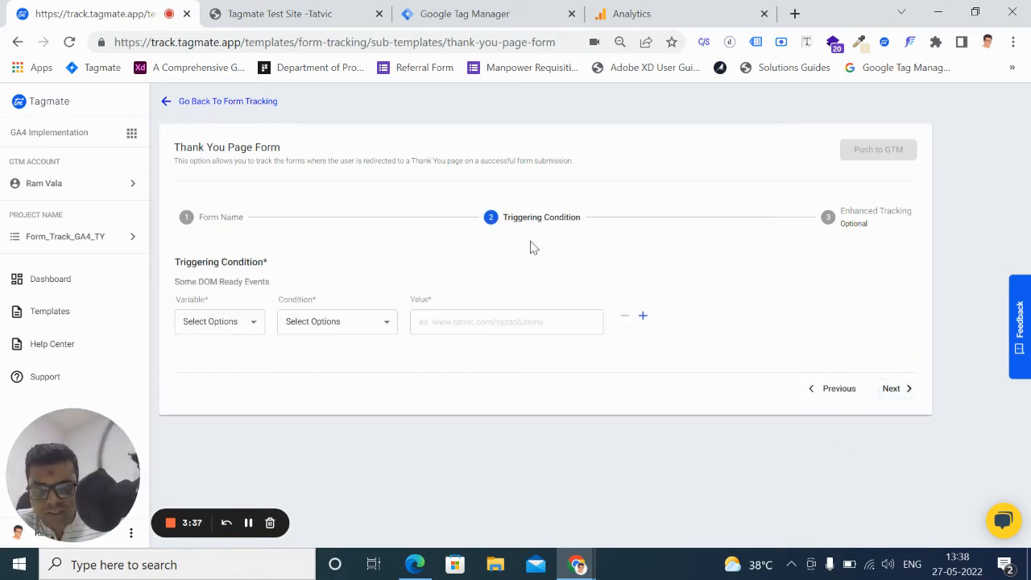
# Set the triggering condition's variable to Page URL and its condition to Contains
pyautogui.click(253, 323)
pyautogui.click(222, 352)
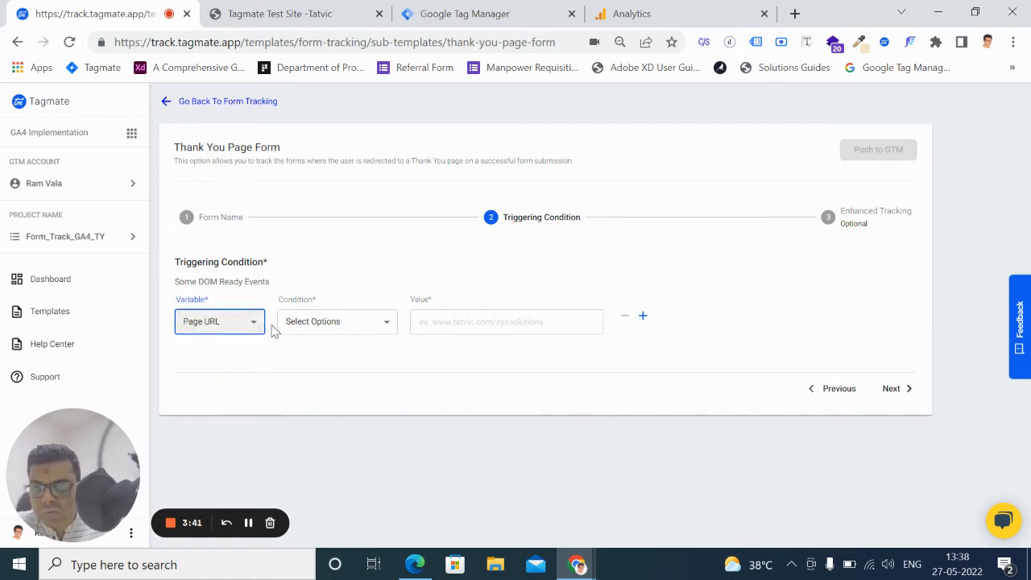
pyautogui.click(335, 329)
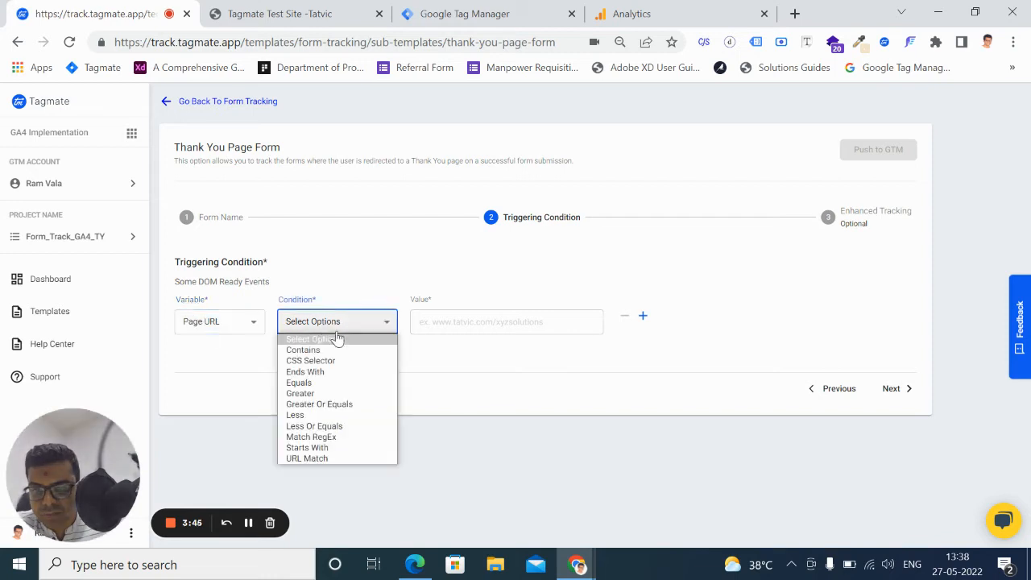
pyautogui.click(323, 351)
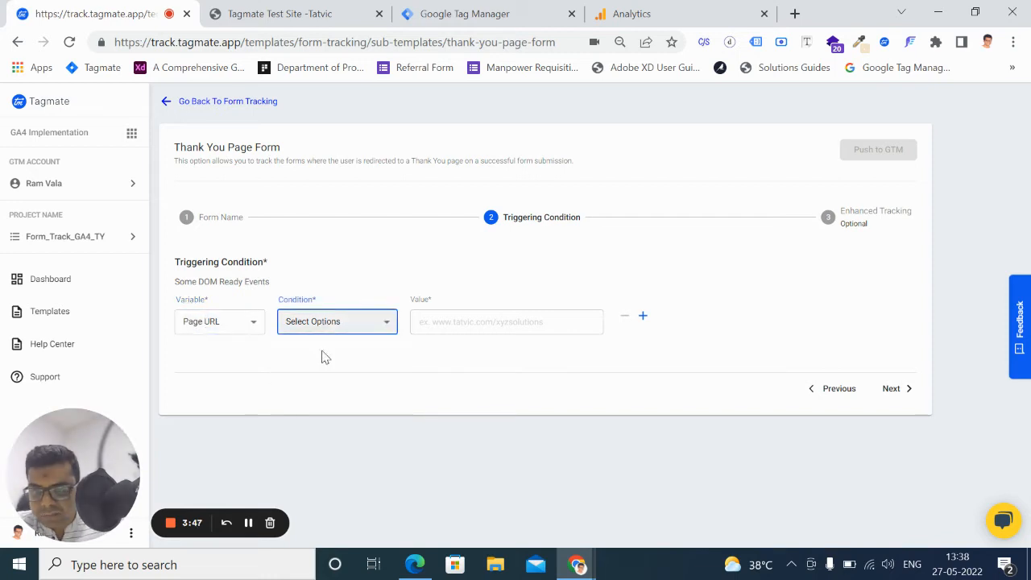
pyautogui.click(464, 328)
# Submit the Form Submit Tracking form on the test site with saved contact details and copy the thank-you page's URL
pyautogui.click(333, 19)
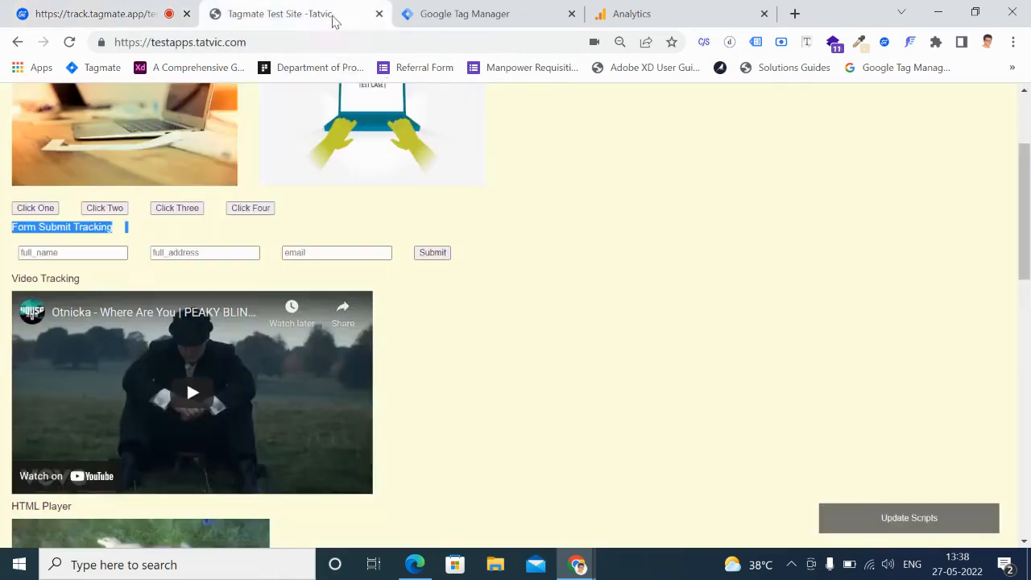
pyautogui.click(86, 249)
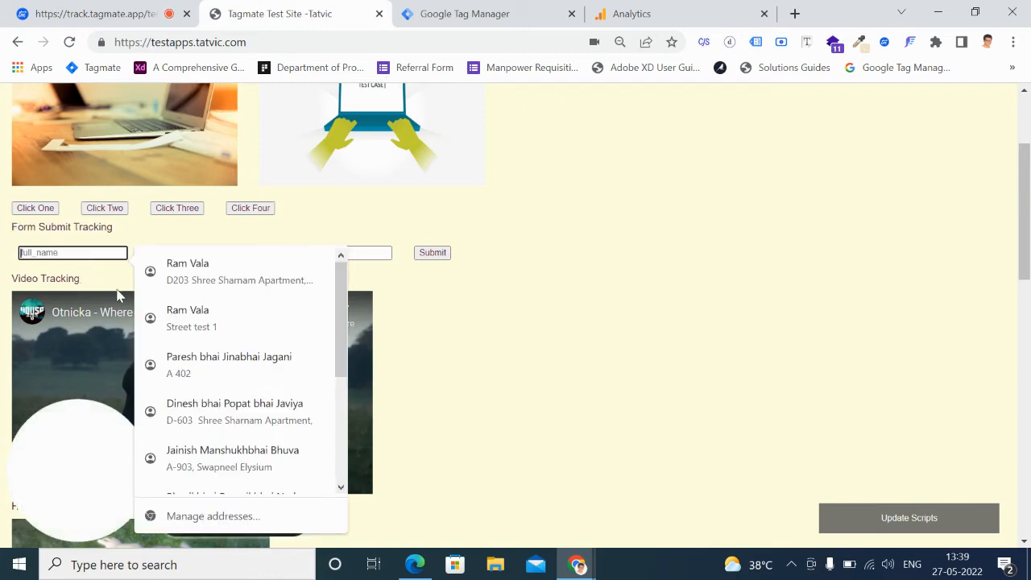
pyautogui.click(228, 321)
pyautogui.click(442, 257)
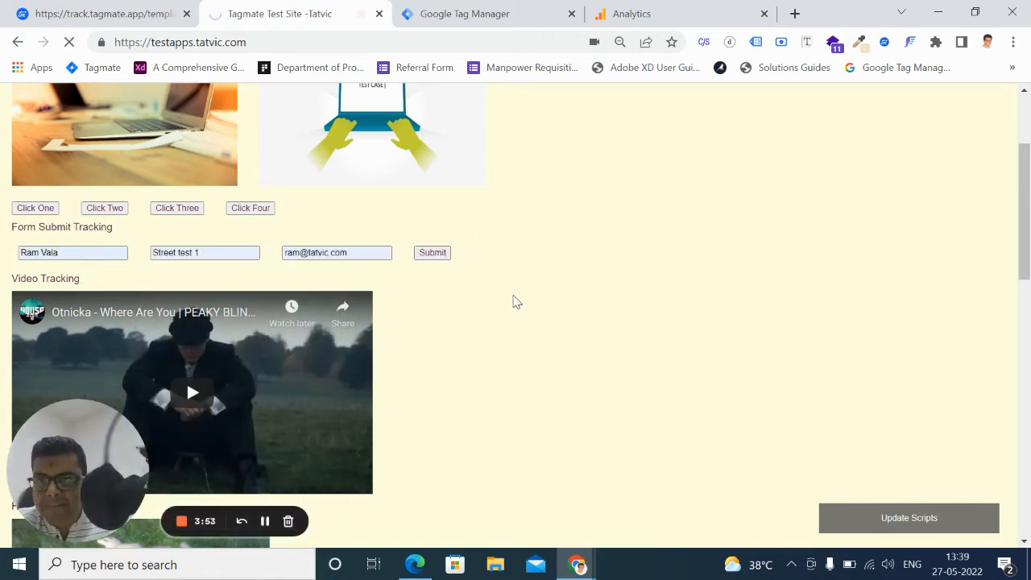
pyautogui.click(343, 42)
pyautogui.hotkey('ctrl', 'c')
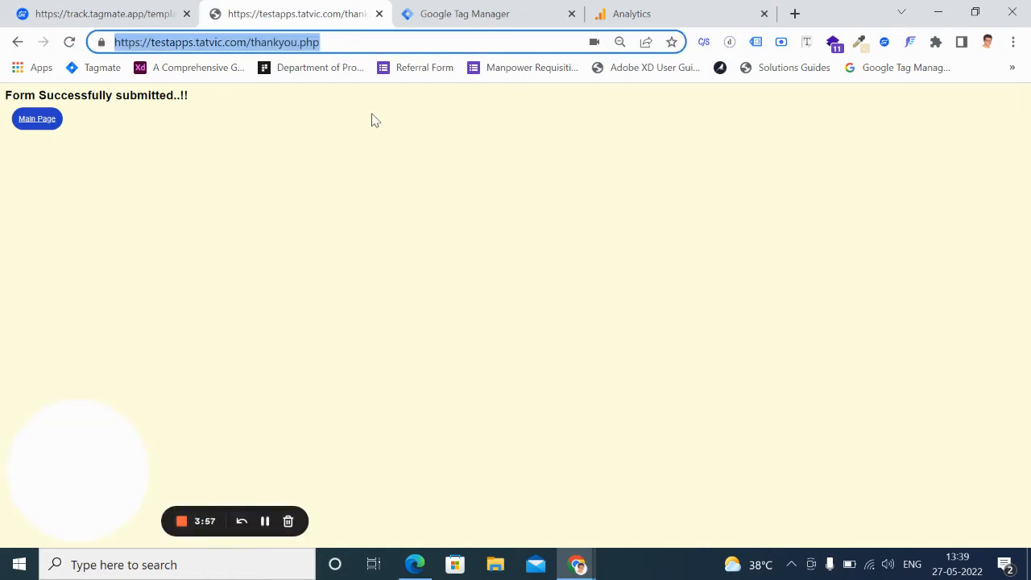
pyautogui.click(121, 13)
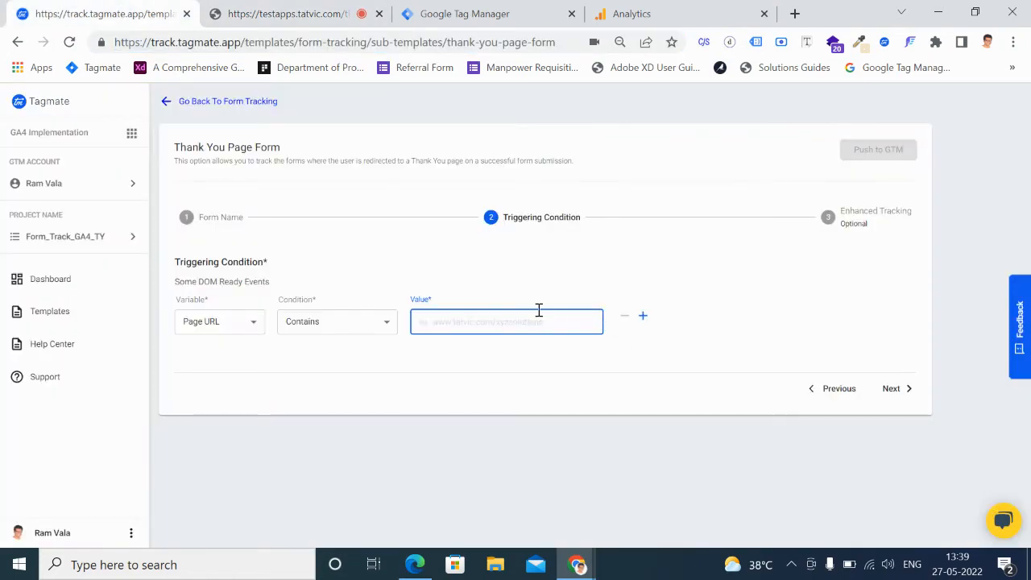
pyautogui.hotkey('ctrl', 'v')
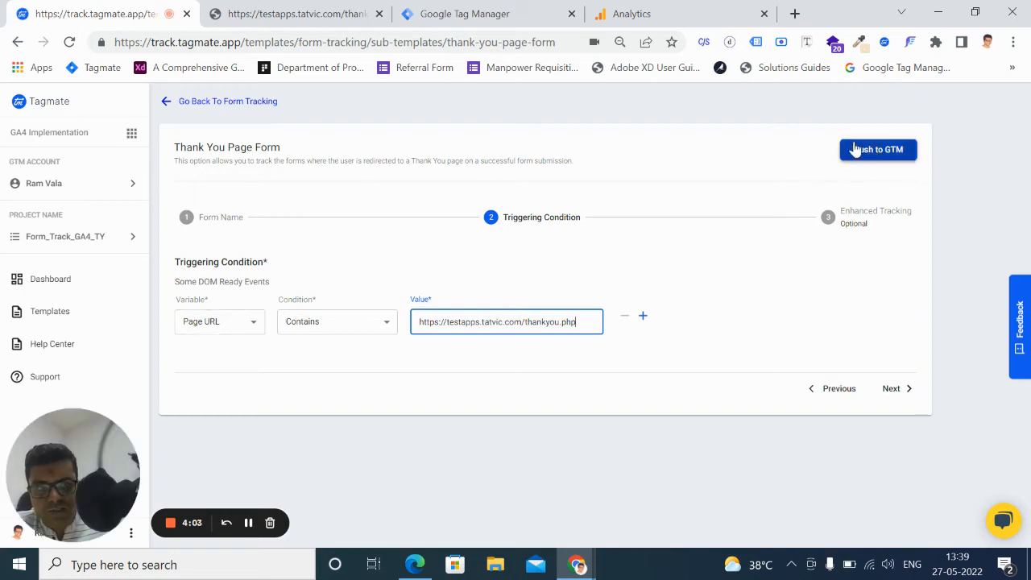
pyautogui.click(876, 158)
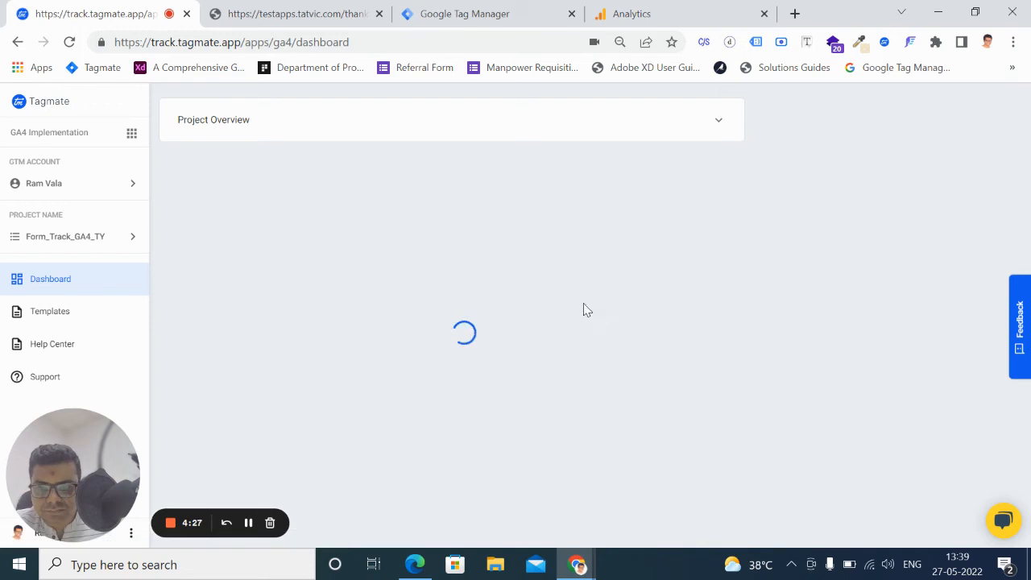
pyautogui.scroll(-1, 444, 337)
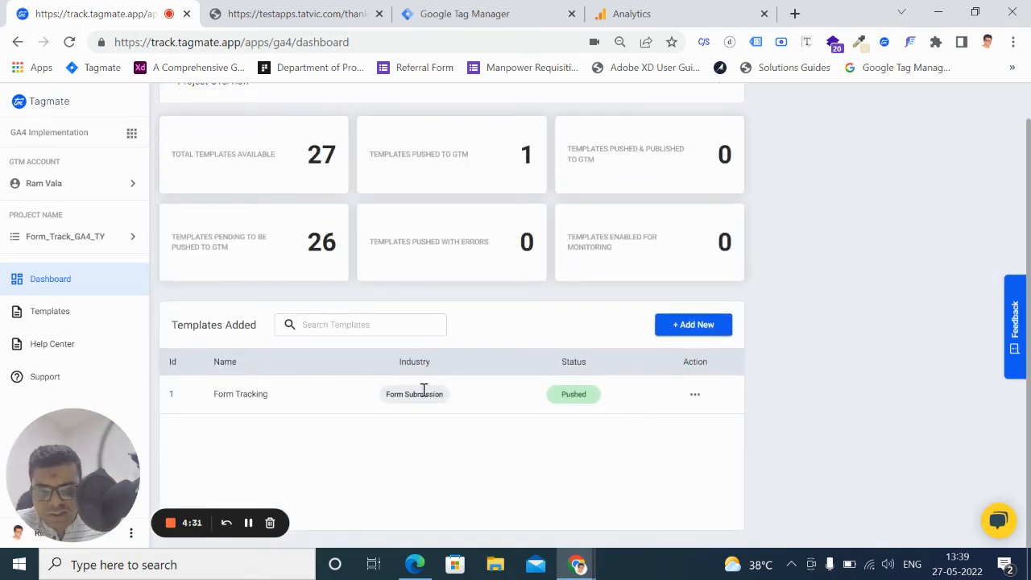
# Switch to Google Tag Manager and change the current workspace to Tatvic Workspace
pyautogui.click(475, 14)
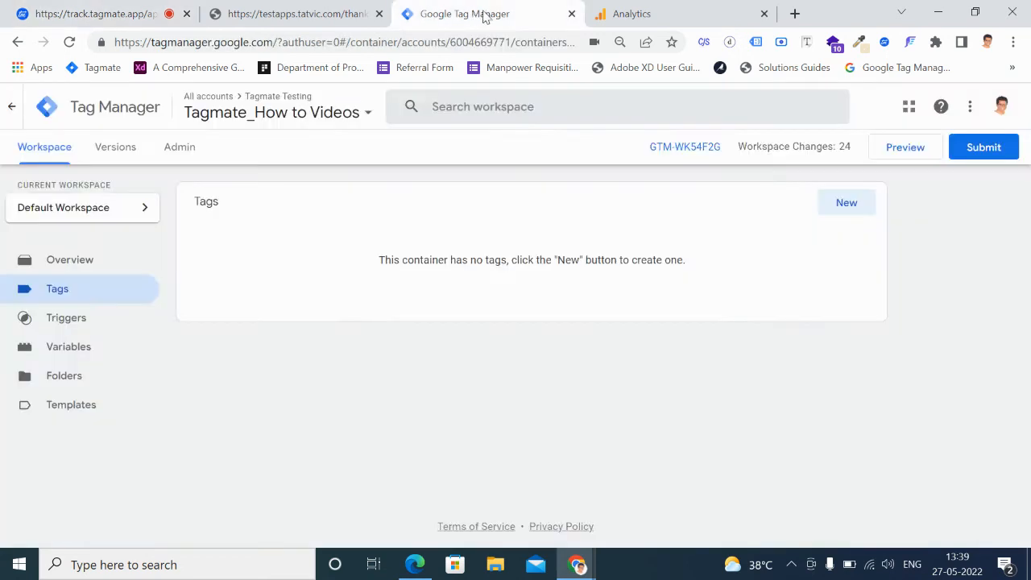
pyautogui.click(113, 209)
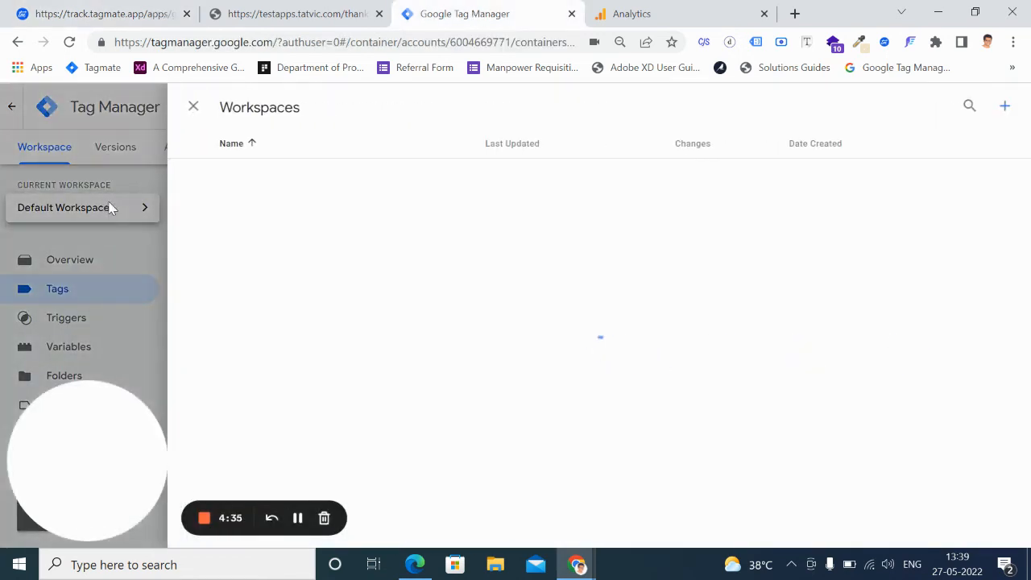
pyautogui.click(274, 201)
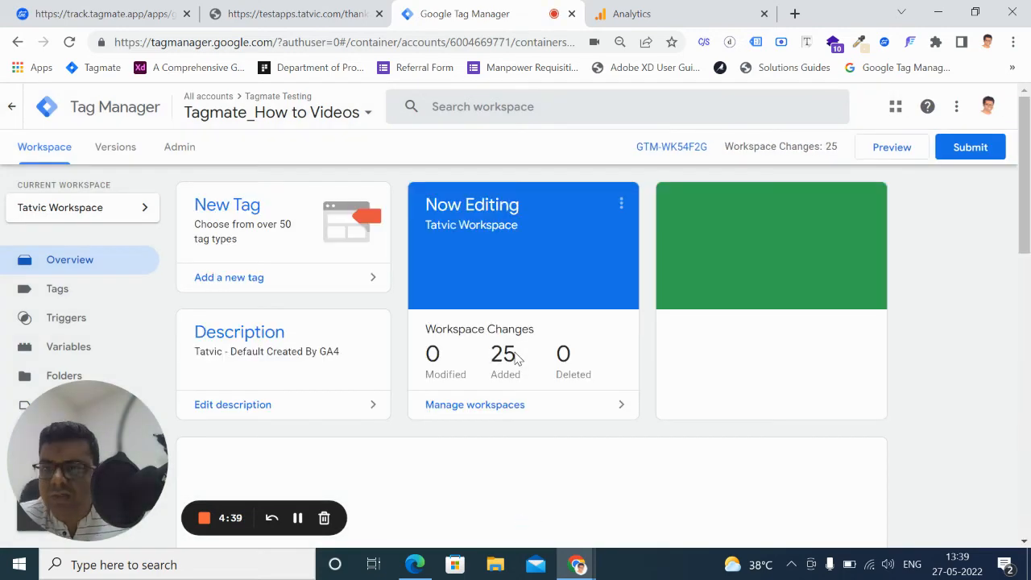
# Review the workspace changes and open the list of tags in Tatvic Workspace
pyautogui.scroll(-4, 519, 371)
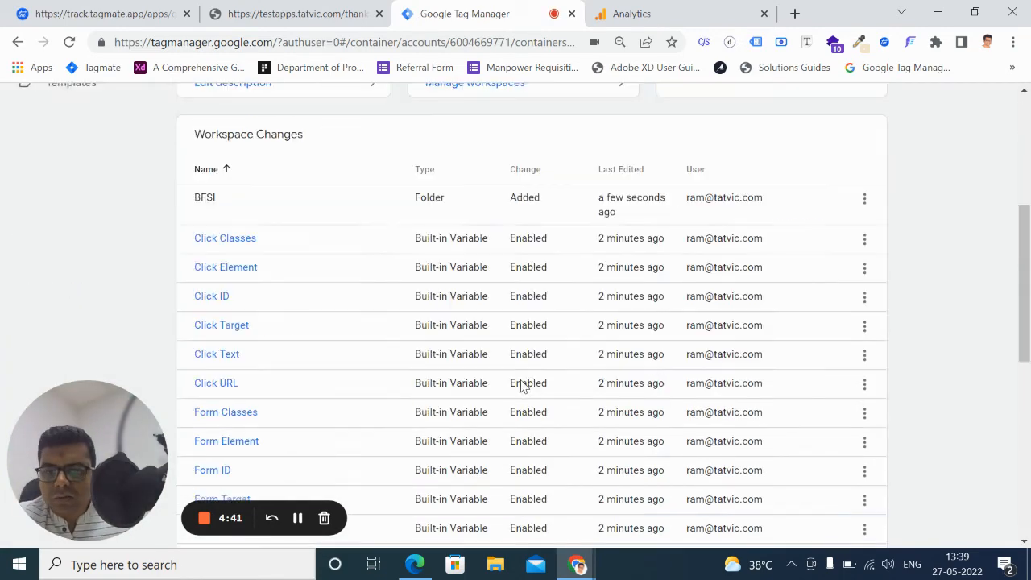
pyautogui.scroll(4, 376, 338)
pyautogui.click(71, 290)
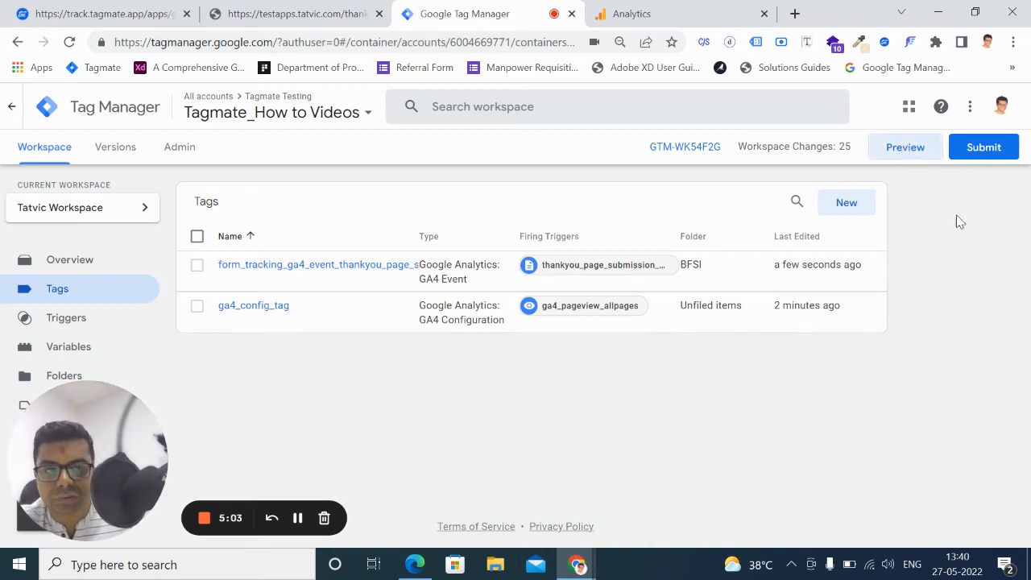
pyautogui.click(906, 157)
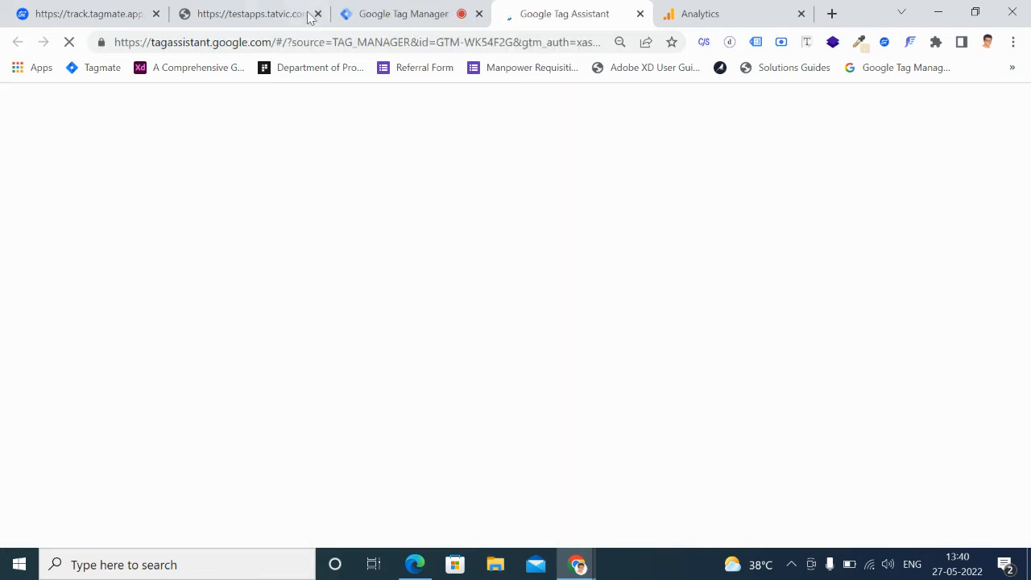
pyautogui.click(287, 18)
pyautogui.click(17, 42)
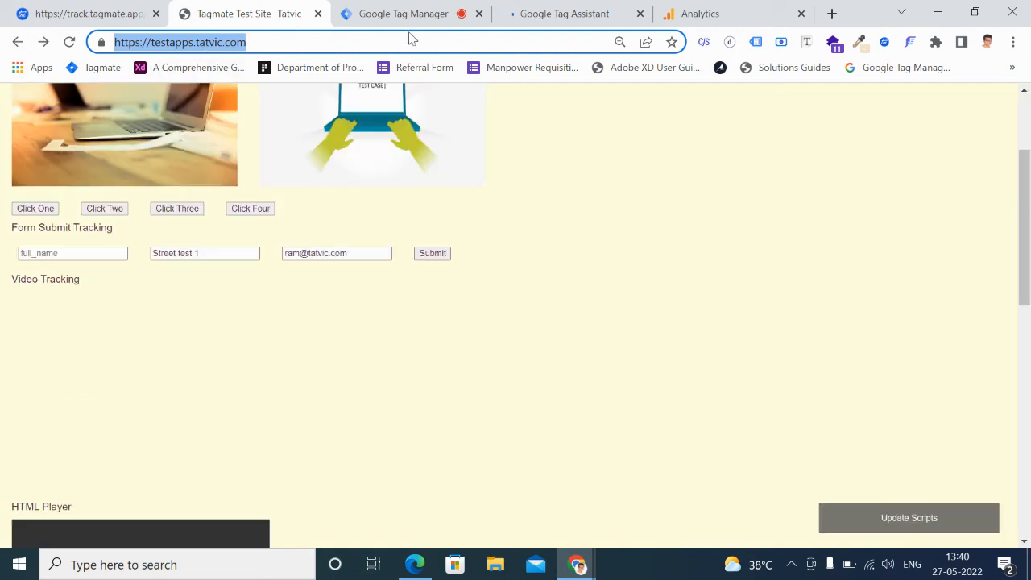
pyautogui.click(554, 17)
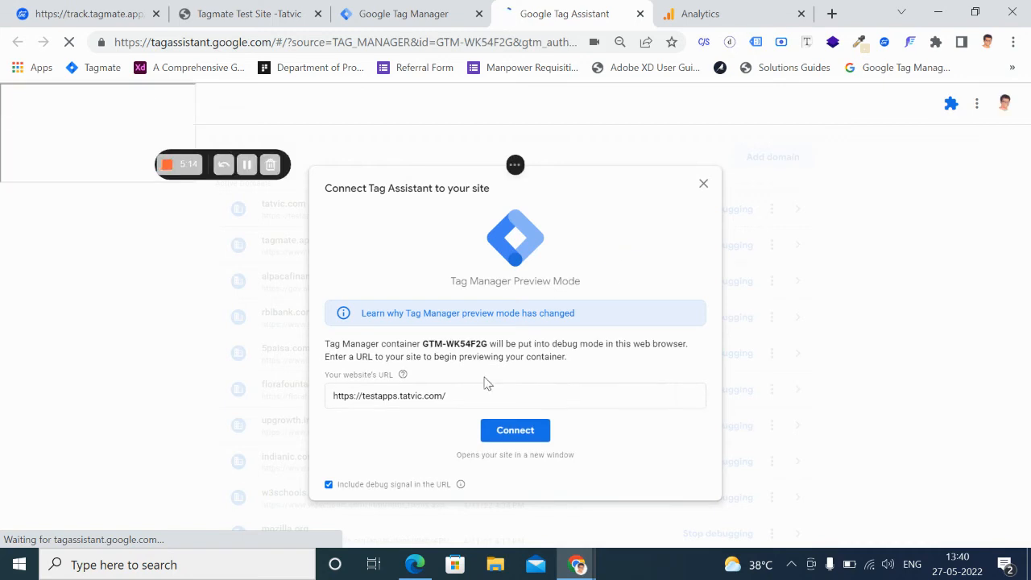
pyautogui.click(468, 397)
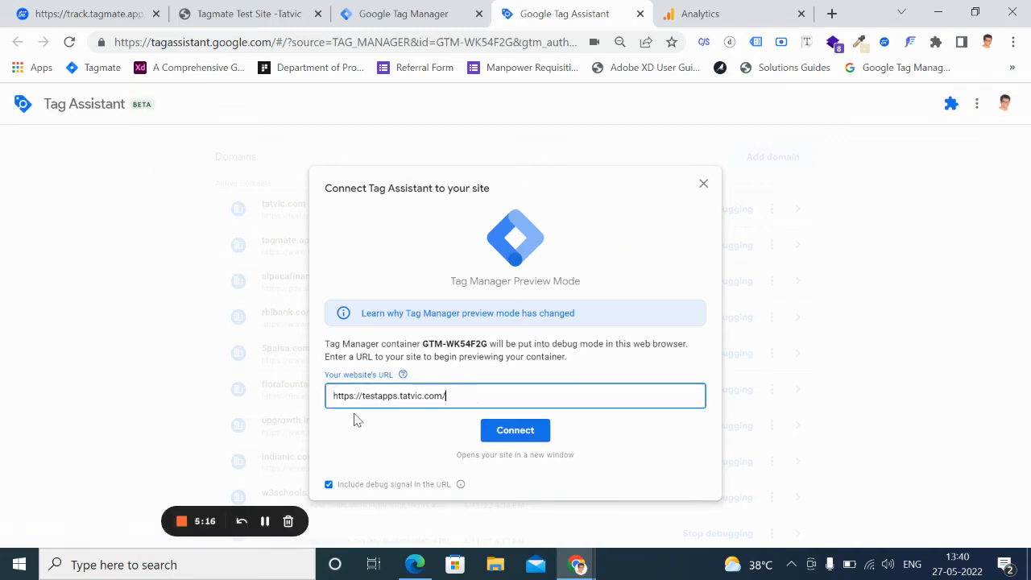
pyautogui.click(483, 428)
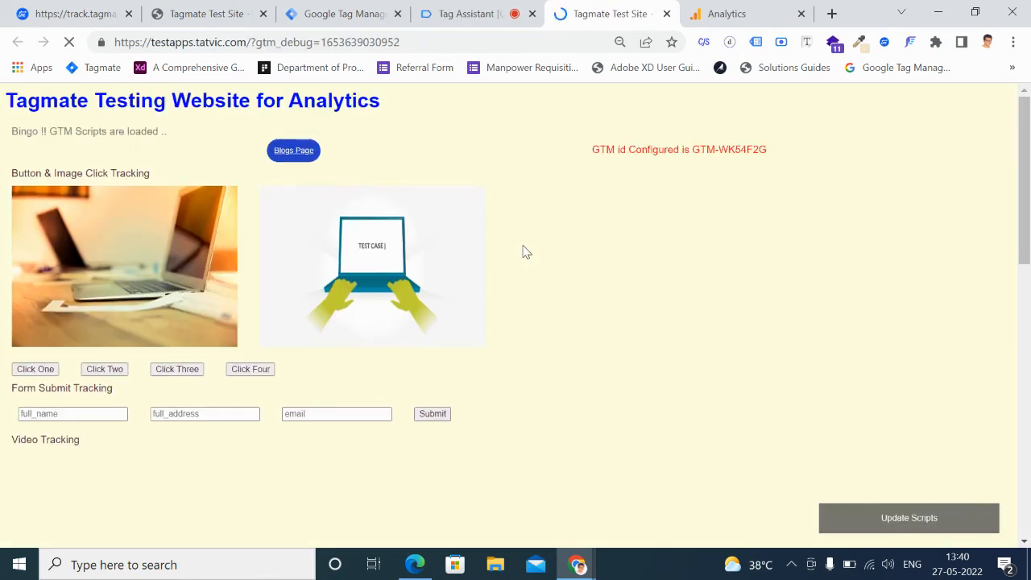
pyautogui.click(467, 14)
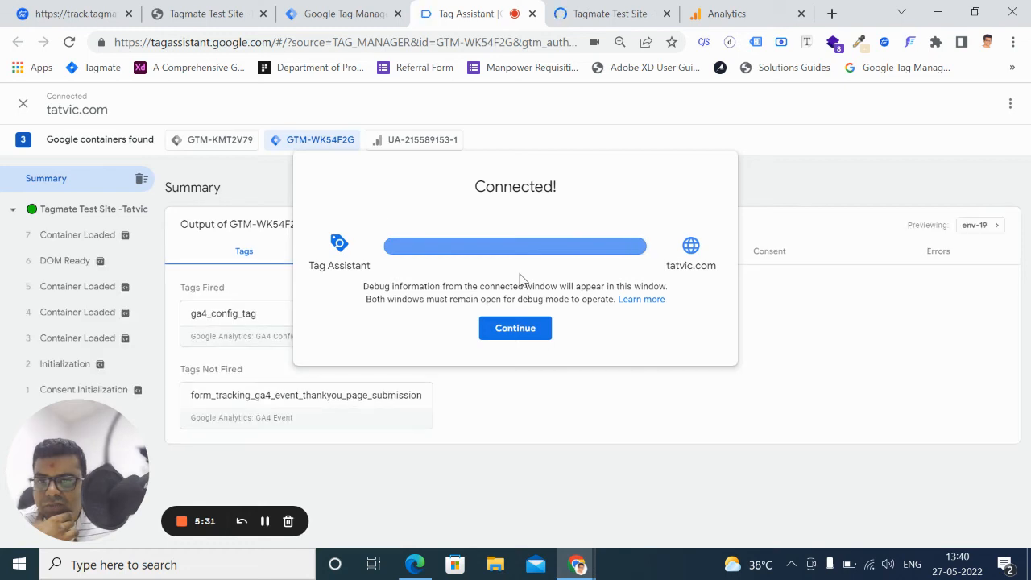
pyautogui.click(515, 327)
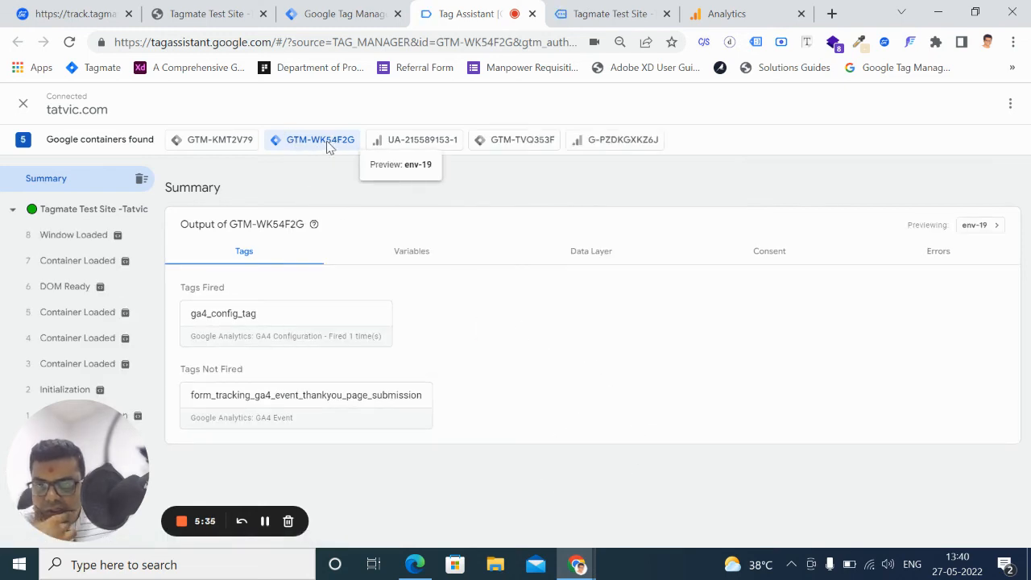
# Clear the recorded debug events, return to the test site, and submit the Form Submit Tracking form filled with a saved contact's details
pyautogui.click(141, 178)
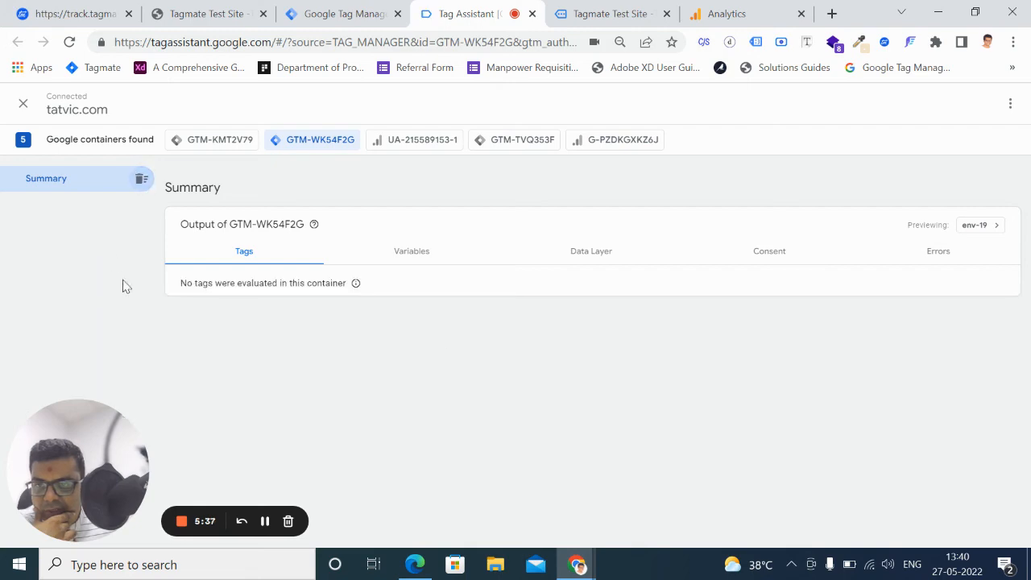
pyautogui.click(622, 20)
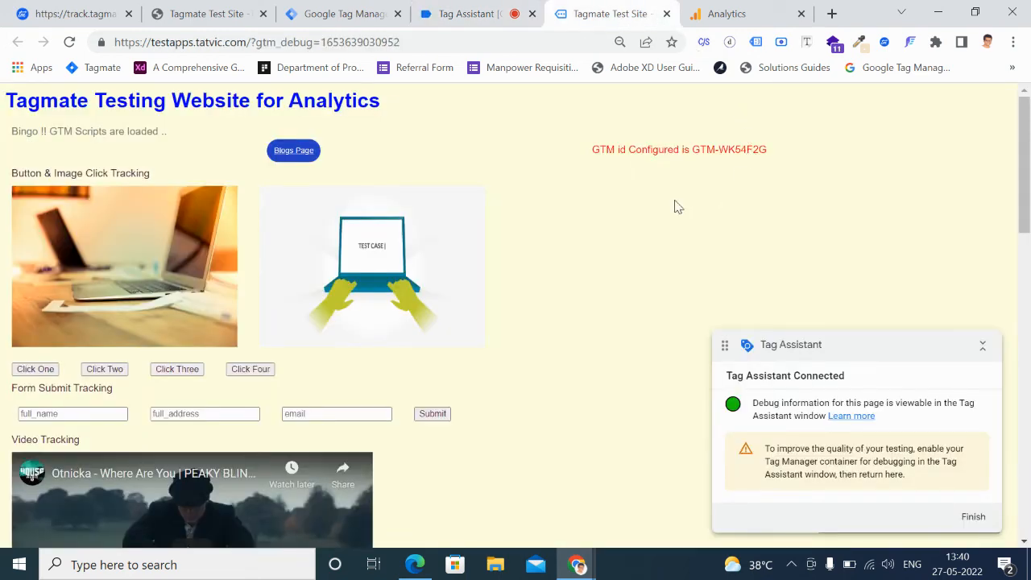
pyautogui.scroll(-1, 286, 298)
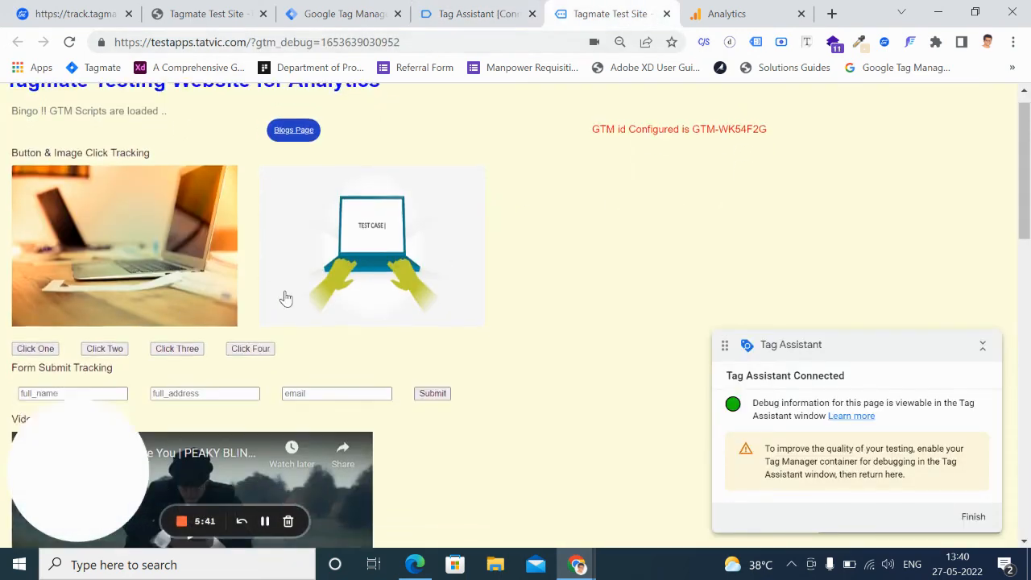
pyautogui.scroll(-3, 286, 298)
pyautogui.scroll(1, 73, 244)
pyautogui.click(68, 251)
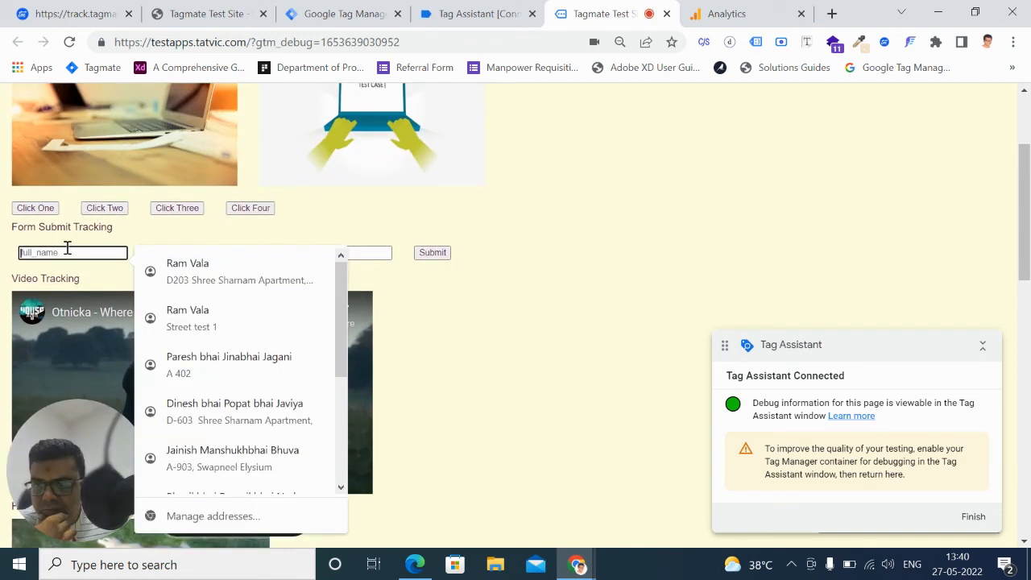
pyautogui.click(233, 282)
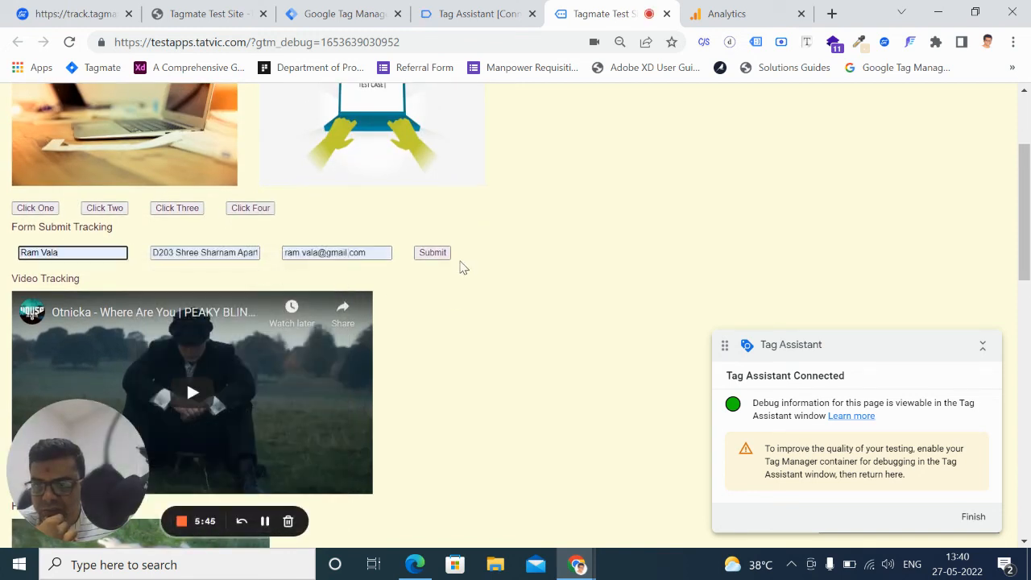
pyautogui.click(434, 254)
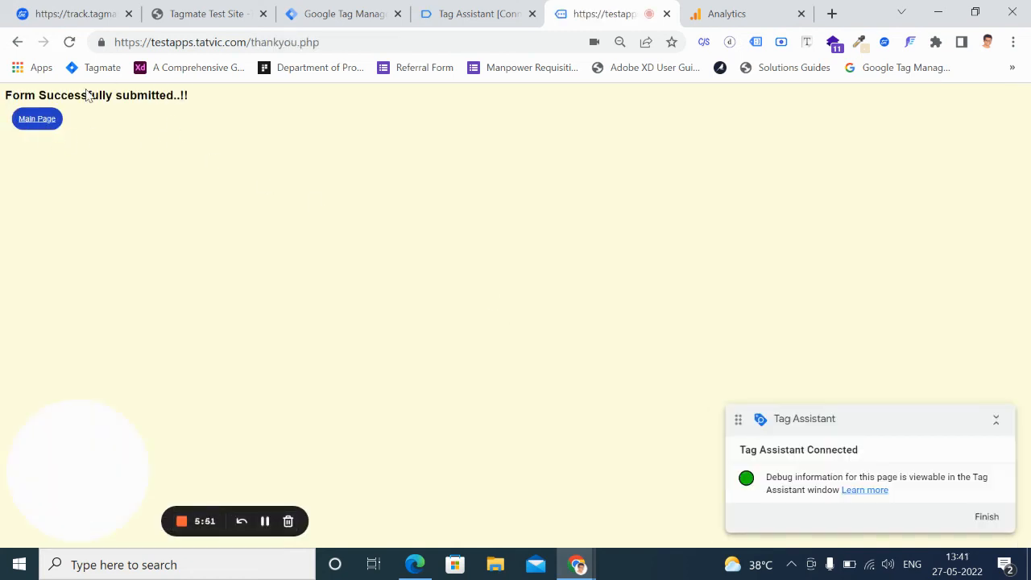
# Return to Tag Assistant and examine the properties and firing triggers of the form_tracking_ga4_event_thankyou_page_submission tag
pyautogui.click(458, 21)
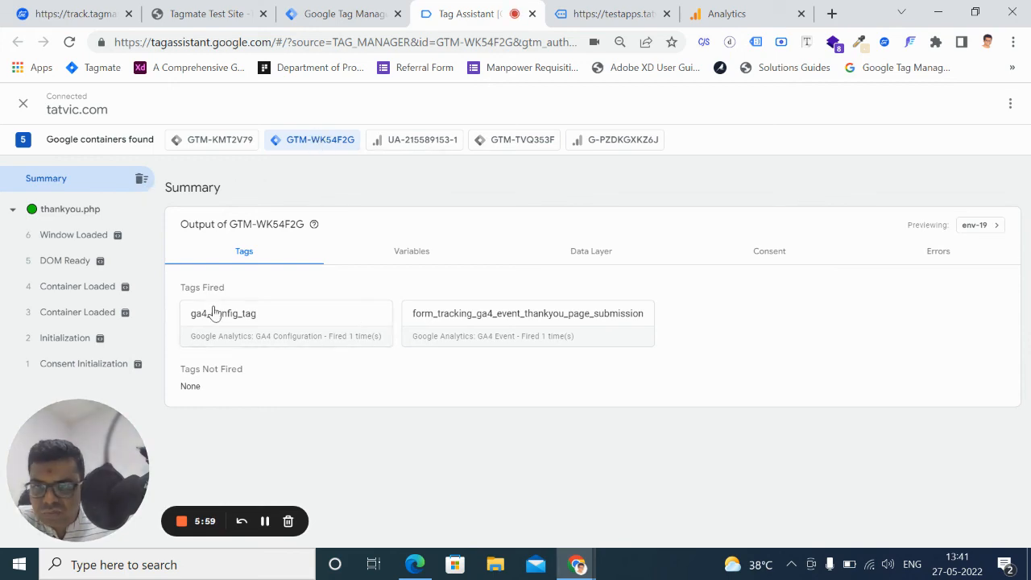
pyautogui.click(549, 326)
pyautogui.scroll(-2, 488, 329)
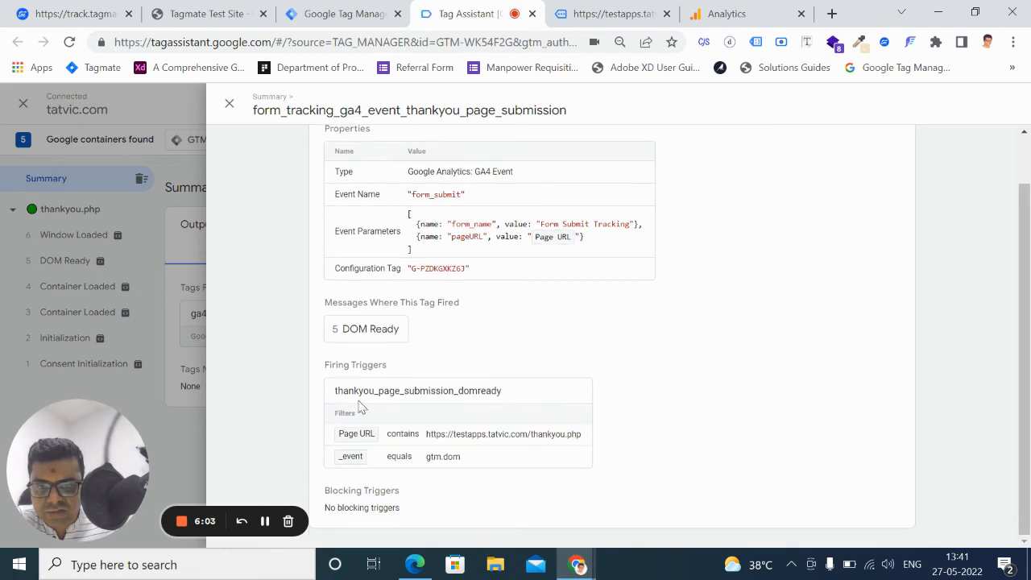
pyautogui.scroll(2, 600, 363)
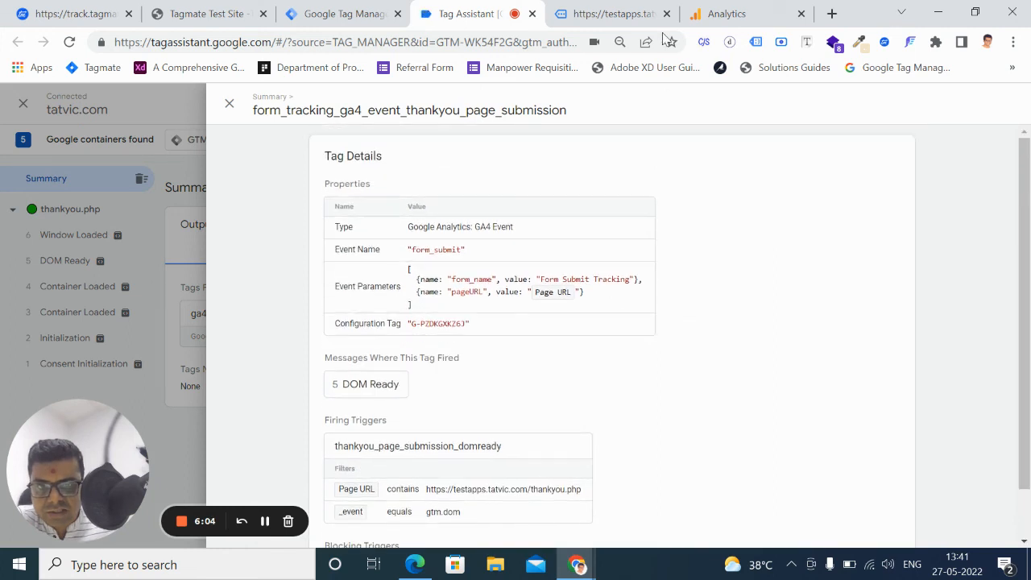
# Switch to Google Analytics, close the web stream details and open DebugView for the tatvic-tagmate-testing property
pyautogui.click(739, 14)
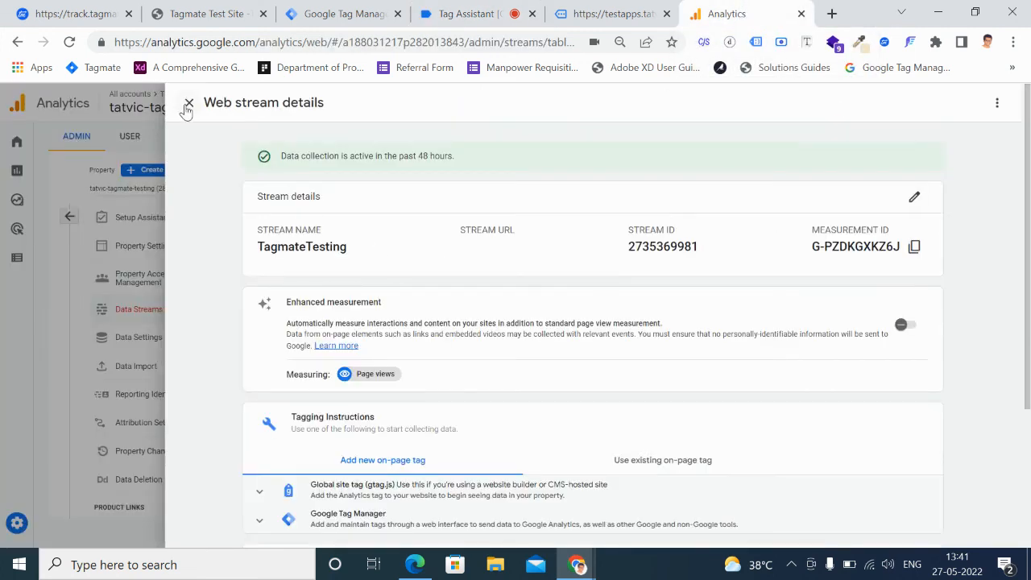
pyautogui.click(190, 105)
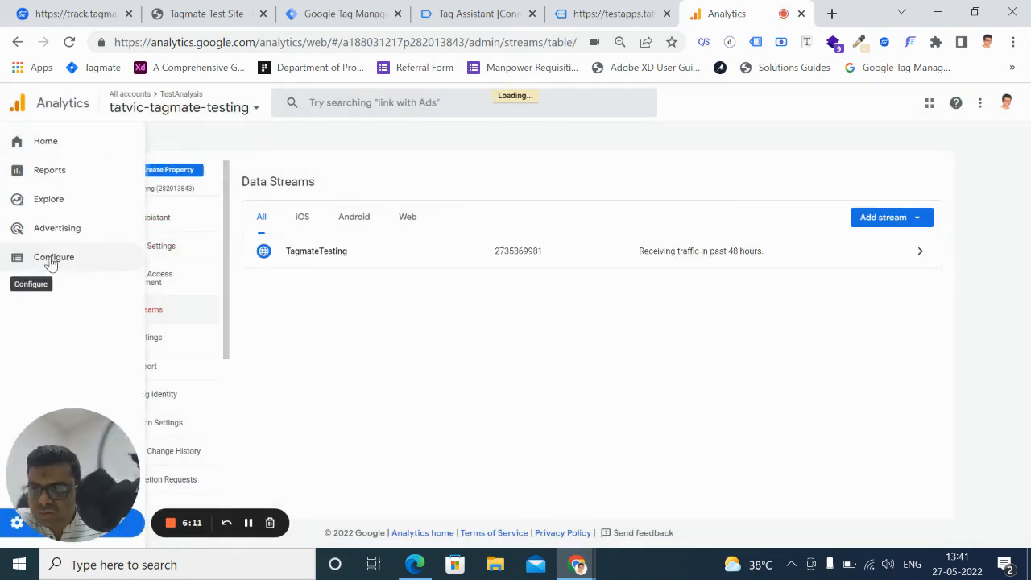
pyautogui.click(50, 260)
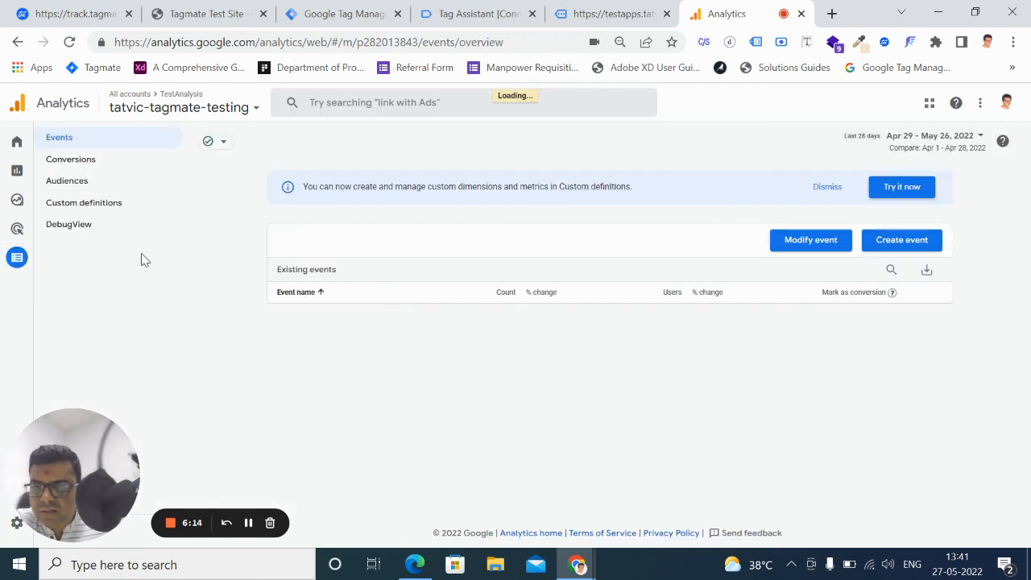
pyautogui.click(71, 229)
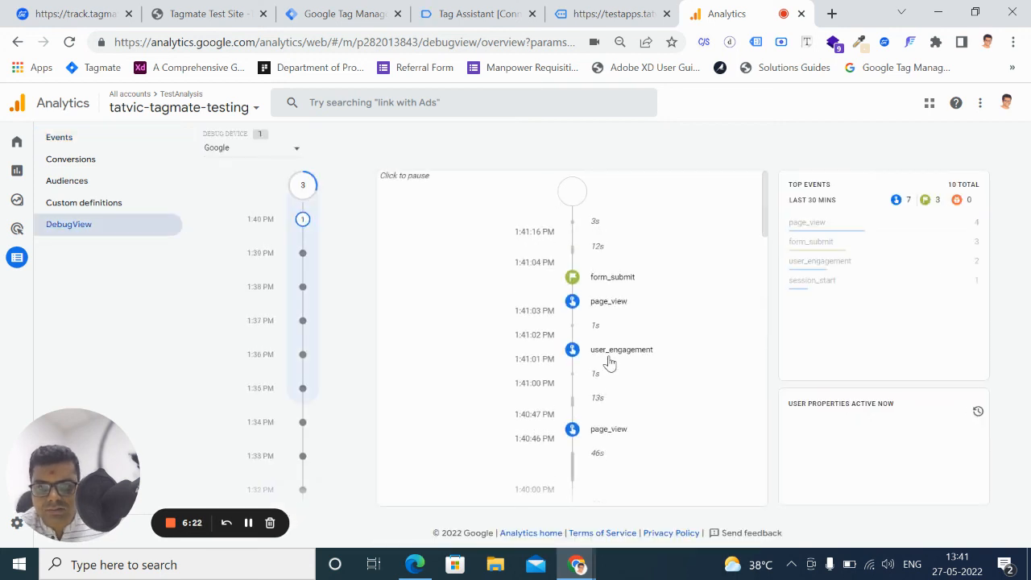
# Inspect the latest form_submit event's parameters, expanding the pageURL and page_location values
pyautogui.click(624, 279)
pyautogui.scroll(-1, 674, 410)
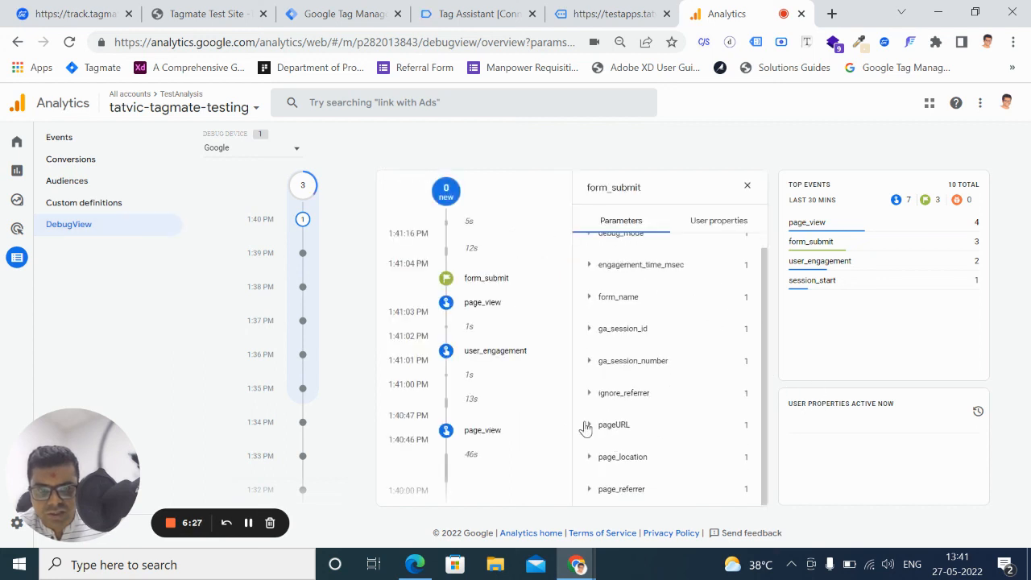
pyautogui.click(590, 427)
pyautogui.scroll(-1, 724, 465)
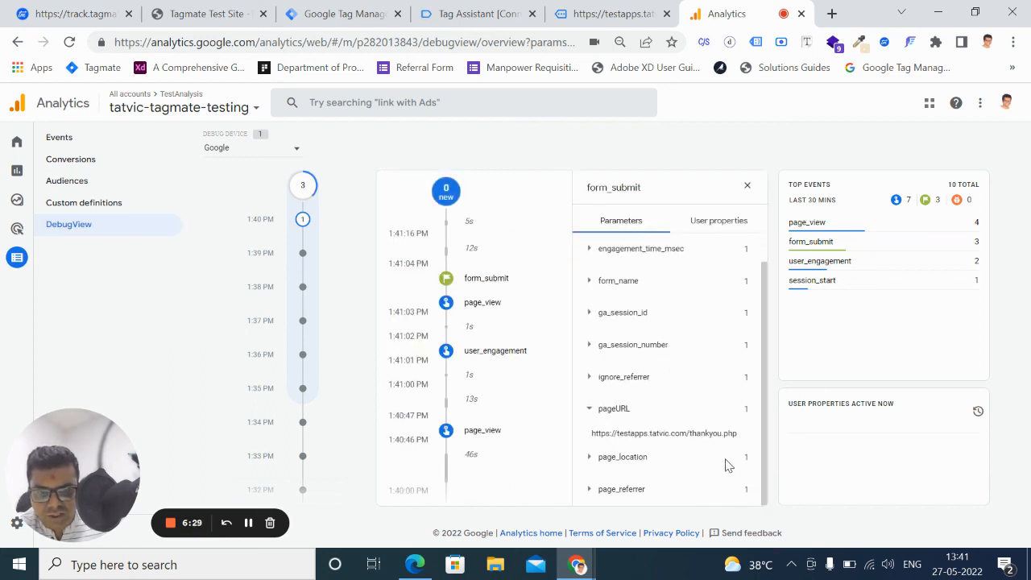
pyautogui.click(591, 458)
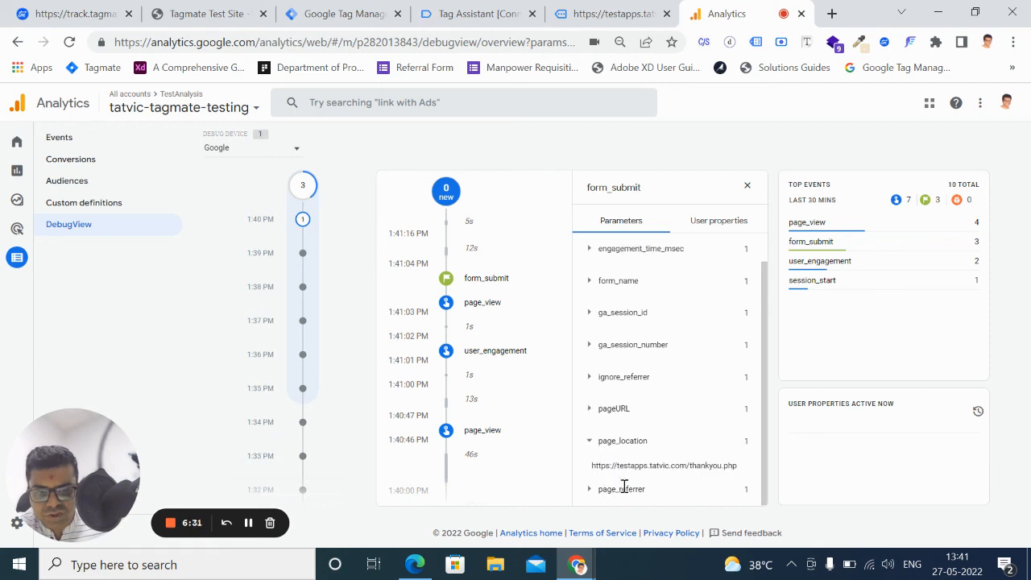
pyautogui.scroll(1, 693, 483)
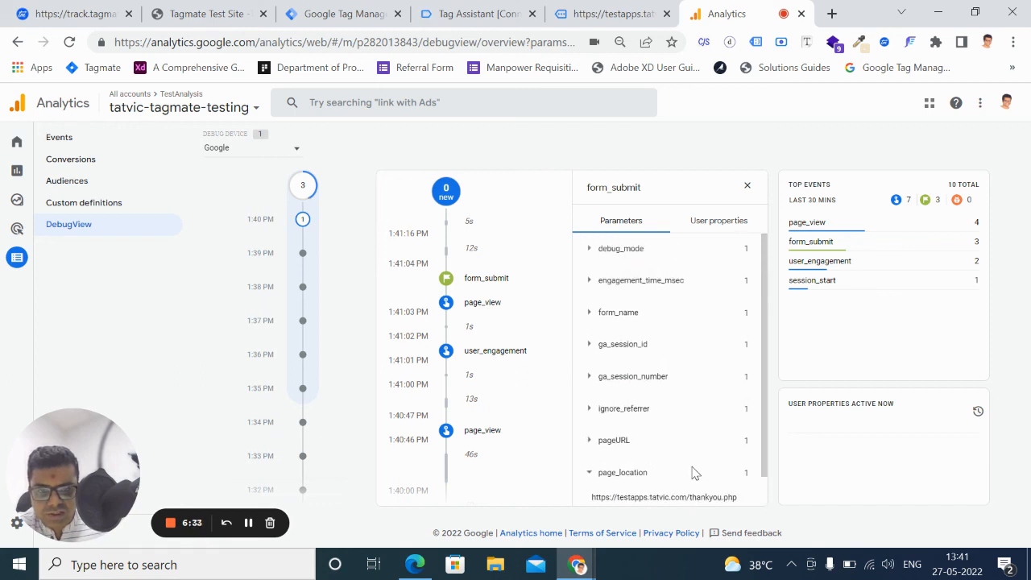